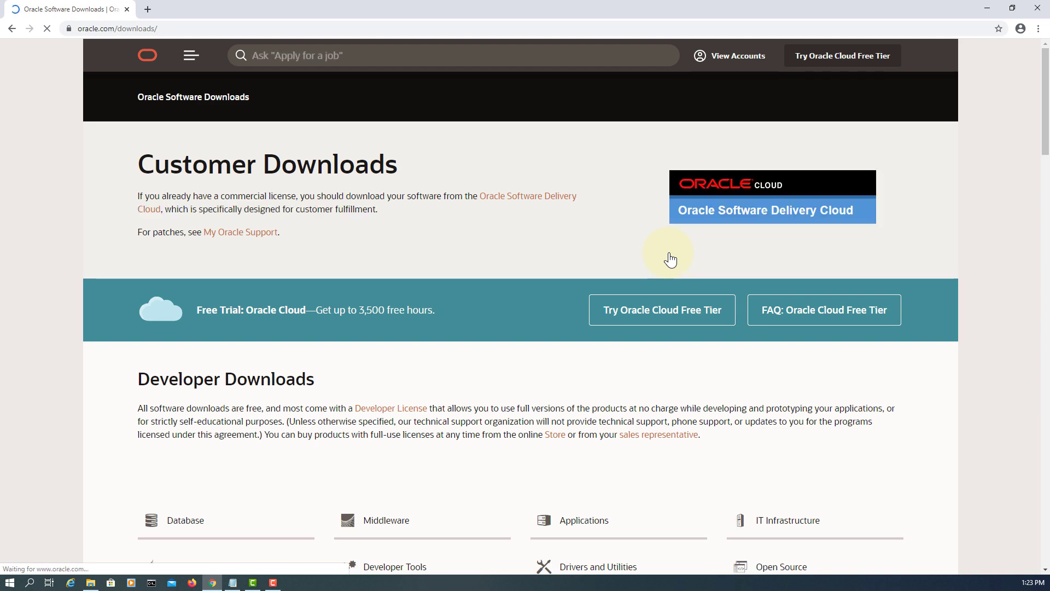
- Go to the Java SE downloads from Oracle's Java section and open the Oracle JDK download page for Java SE 11 (LTS)
{"action": "scroll", "coordinate": [602, 262], "scroll_direction": "down", "scroll_amount": 3}
{"action": "left_click", "coordinate": [176, 404]}
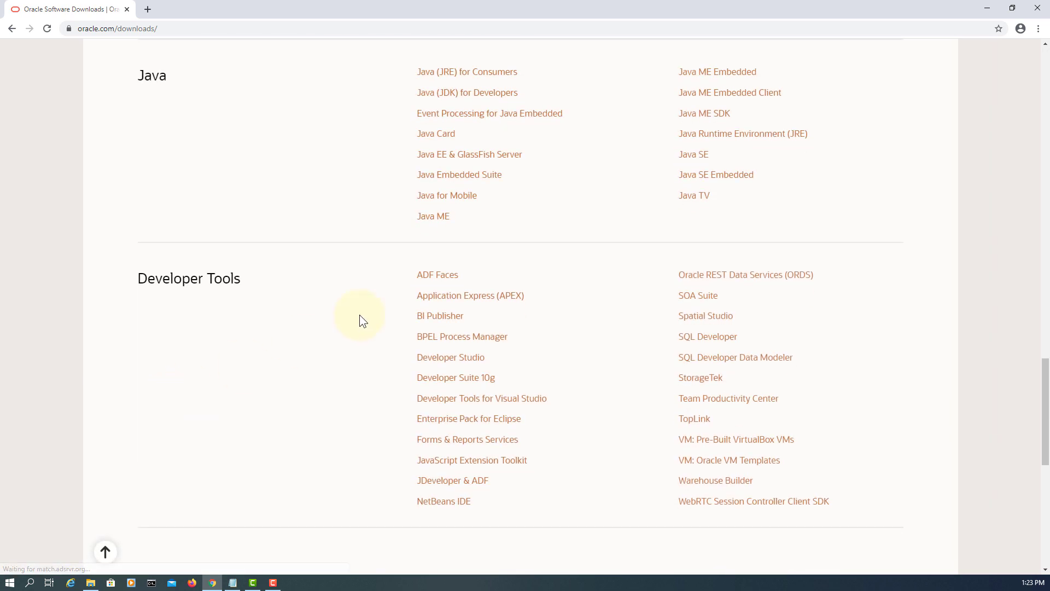
{"action": "left_click", "coordinate": [703, 159]}
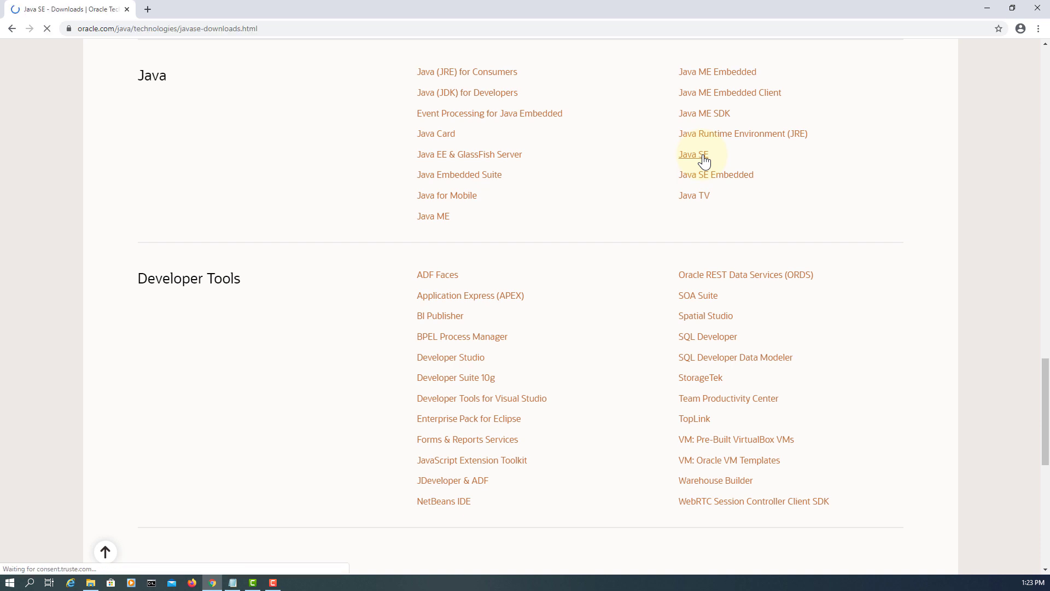
{"action": "scroll", "coordinate": [564, 192], "scroll_direction": "down", "scroll_amount": 3}
{"action": "scroll", "coordinate": [562, 194], "scroll_direction": "down", "scroll_amount": 5}
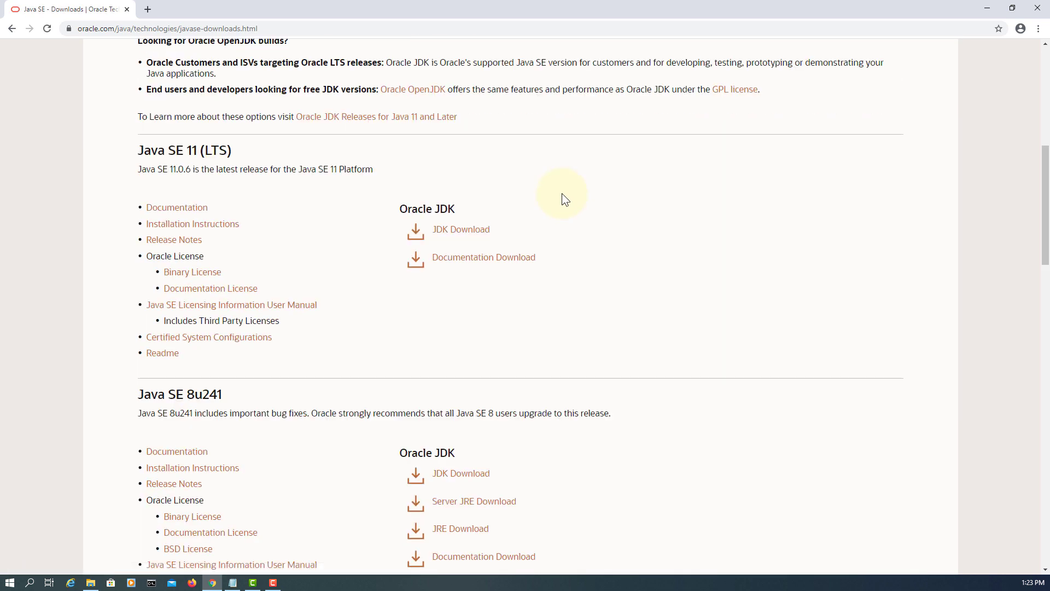
{"action": "left_click", "coordinate": [469, 230]}
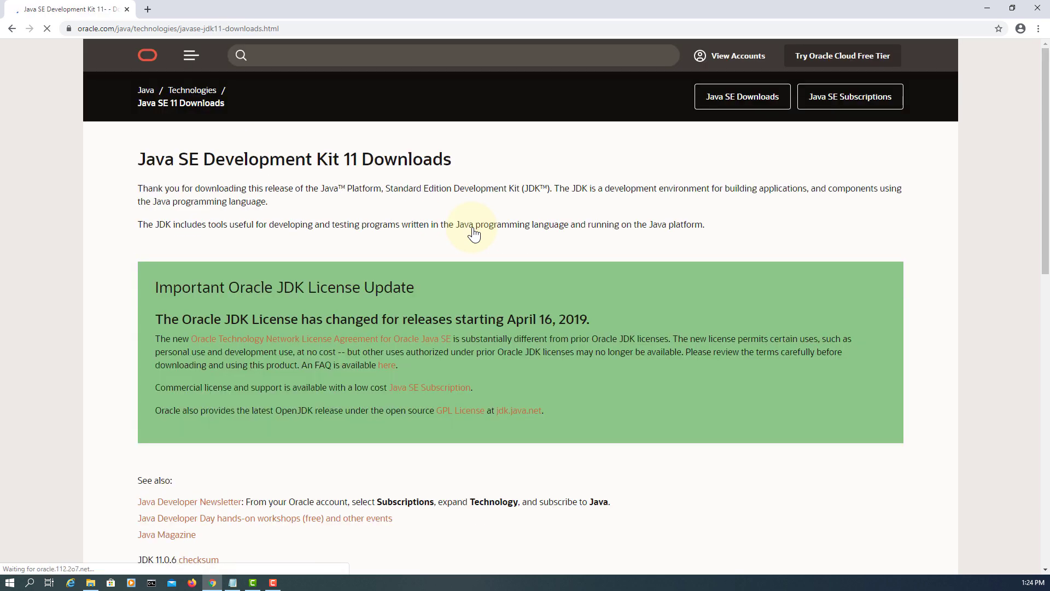
- Choose the Windows x64 installer jdk-11.0.6_windows-x64_bin.exe for download and accept the Oracle Technology Network License Agreement
{"action": "scroll", "coordinate": [474, 234], "scroll_direction": "down", "scroll_amount": 1}
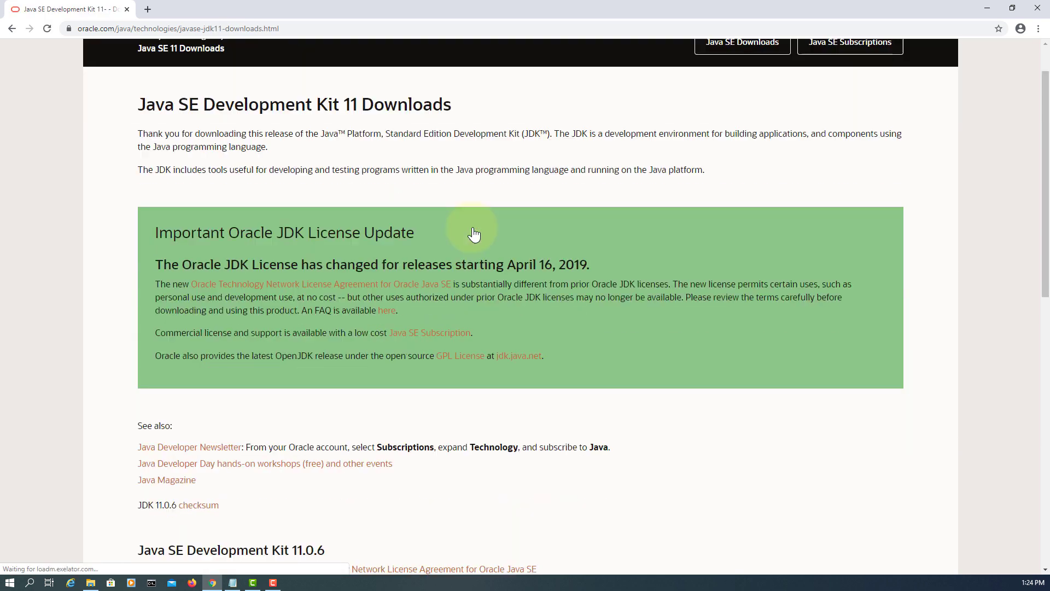
{"action": "scroll", "coordinate": [473, 234], "scroll_direction": "down", "scroll_amount": 6}
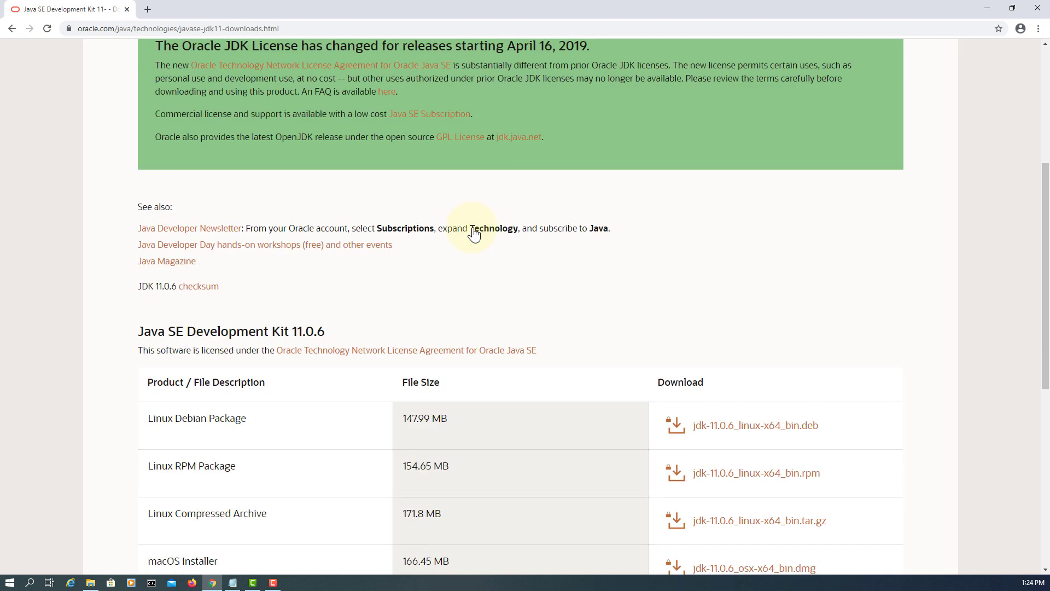
{"action": "scroll", "coordinate": [629, 209], "scroll_direction": "down", "scroll_amount": 3}
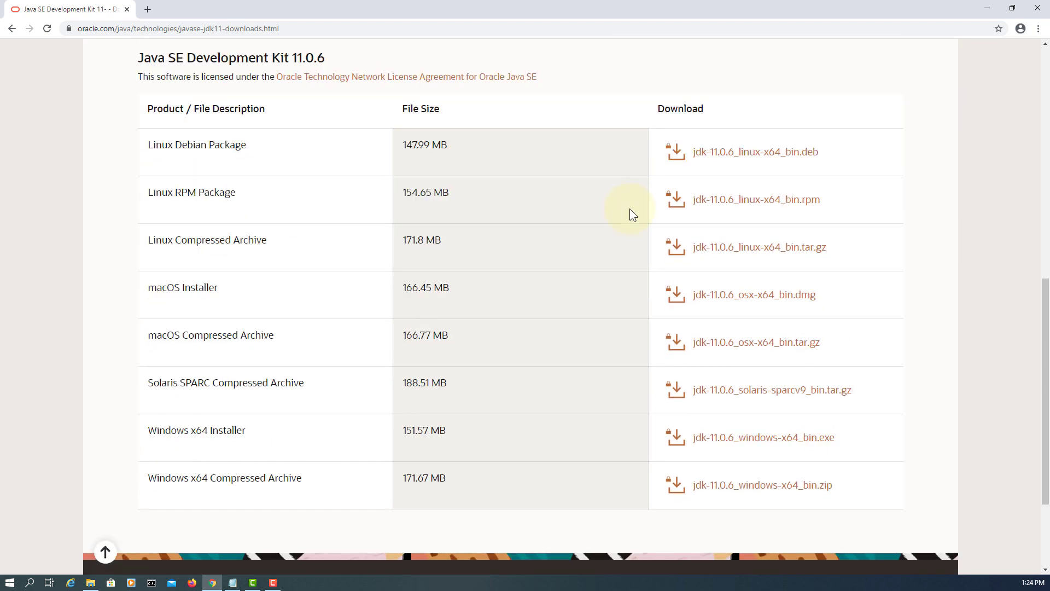
{"action": "left_click", "coordinate": [772, 444]}
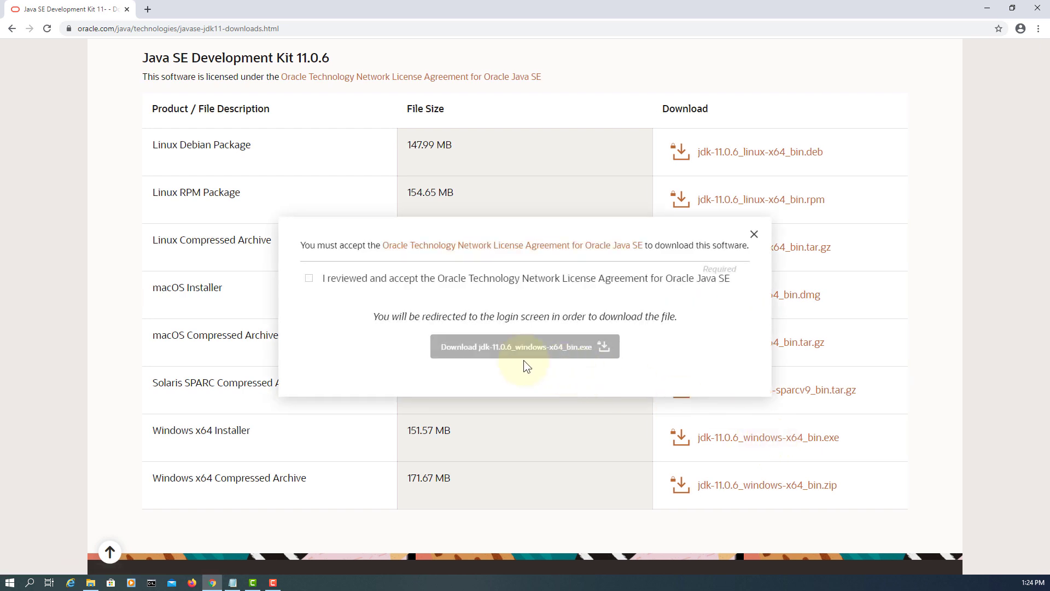
{"action": "left_click", "coordinate": [309, 278]}
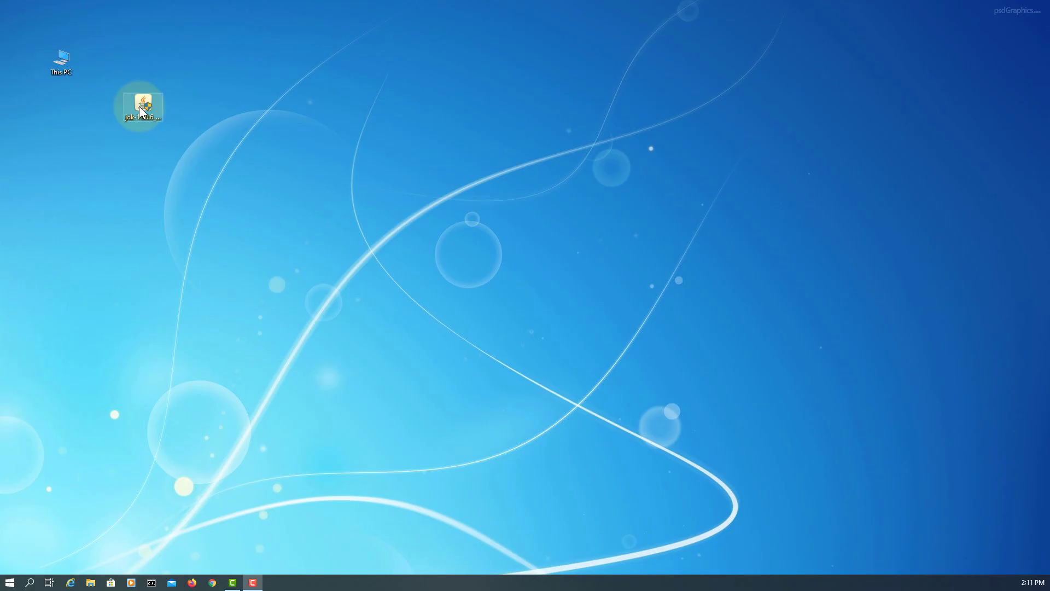
- Run the JDK 11.0.6 installer from the desktop and install it with the default features into C:\Program Files\Java\jdk-11.0.6\
{"action": "left_click", "coordinate": [141, 109]}
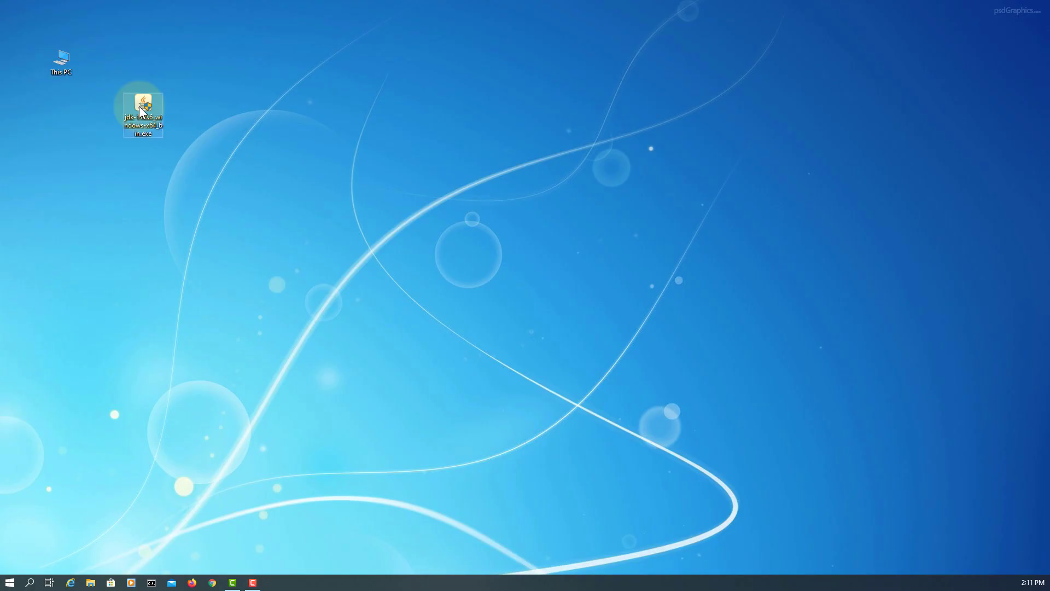
{"action": "double_click", "coordinate": [141, 109]}
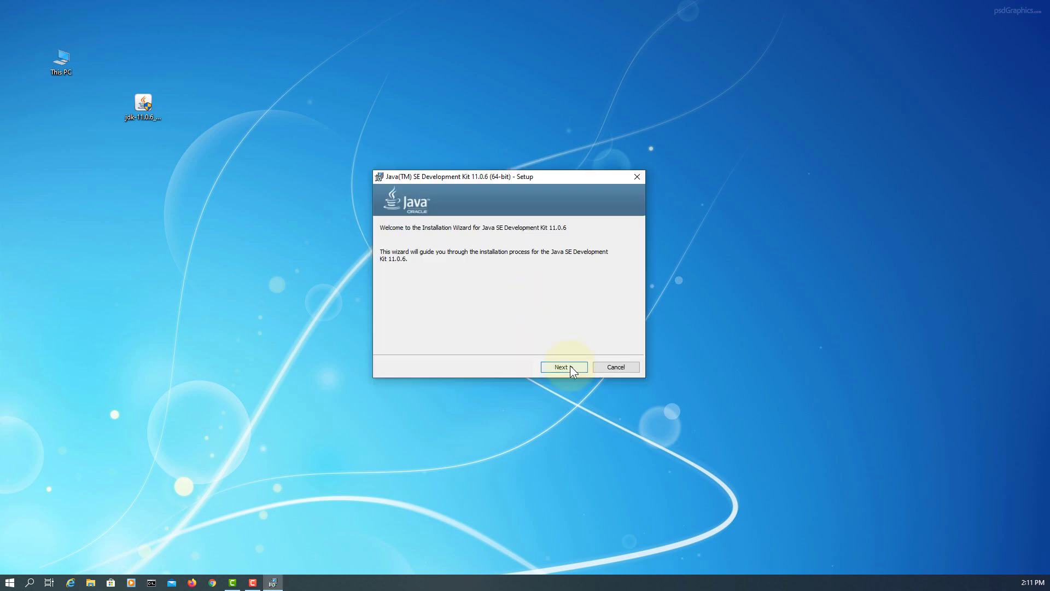
{"action": "left_click", "coordinate": [570, 367]}
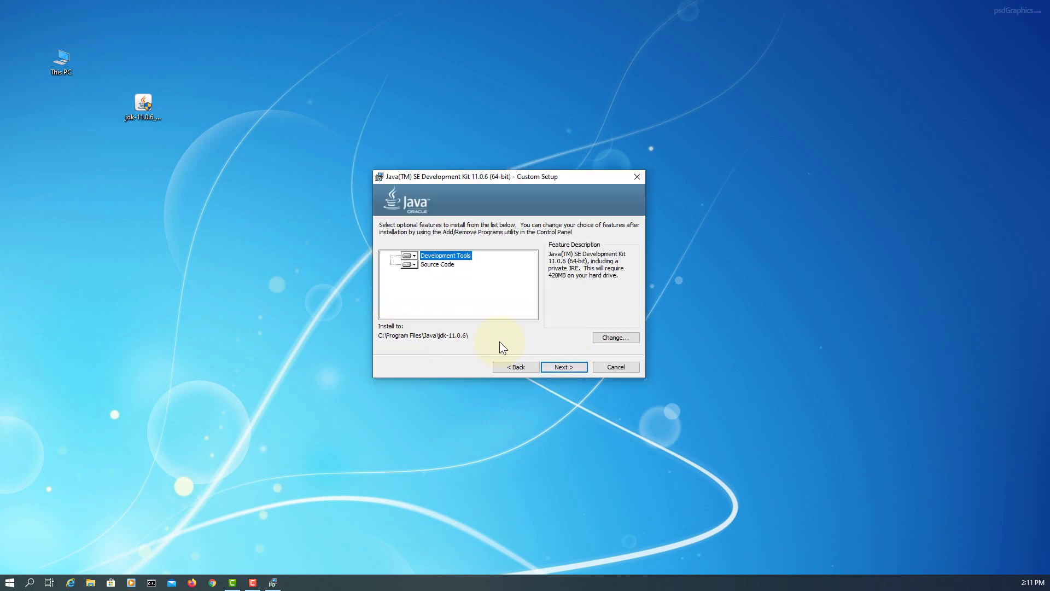
{"action": "left_click", "coordinate": [564, 368]}
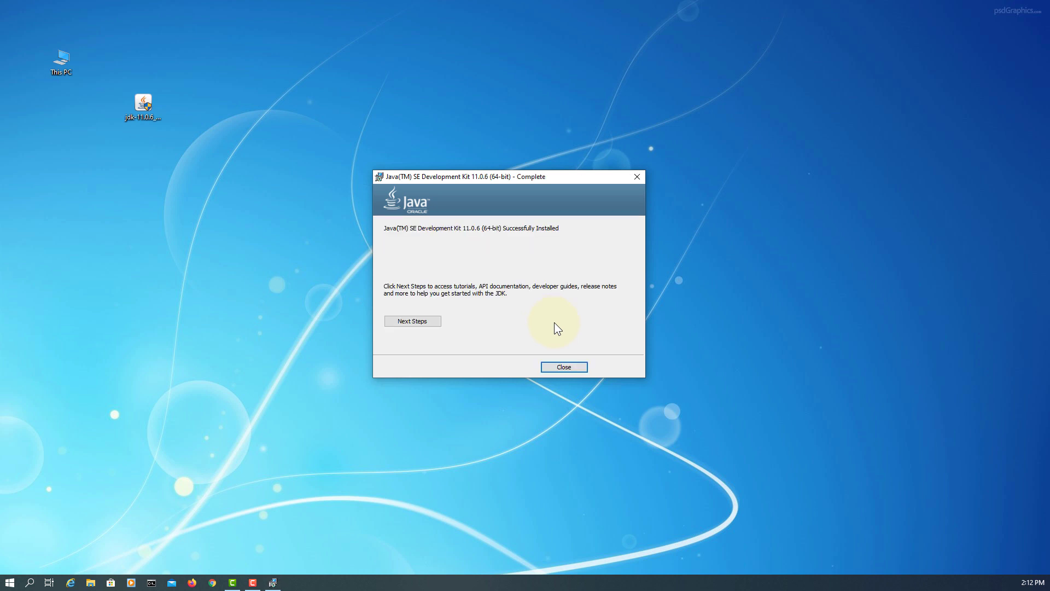
{"action": "left_click", "coordinate": [567, 366]}
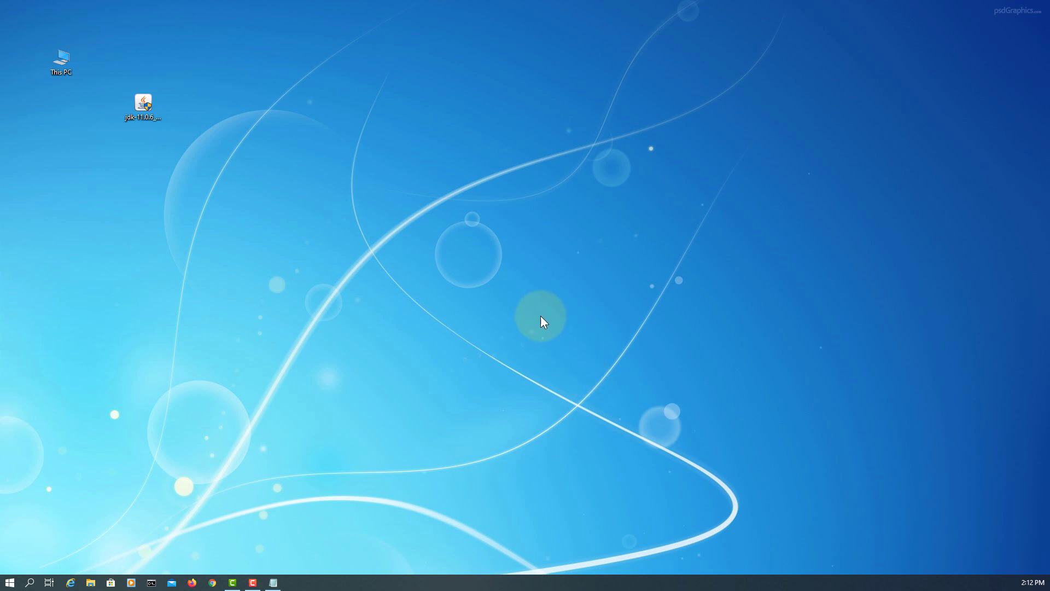
- Open the environment variables through the advanced system settings in This PC's properties
{"action": "right_click", "coordinate": [63, 70]}
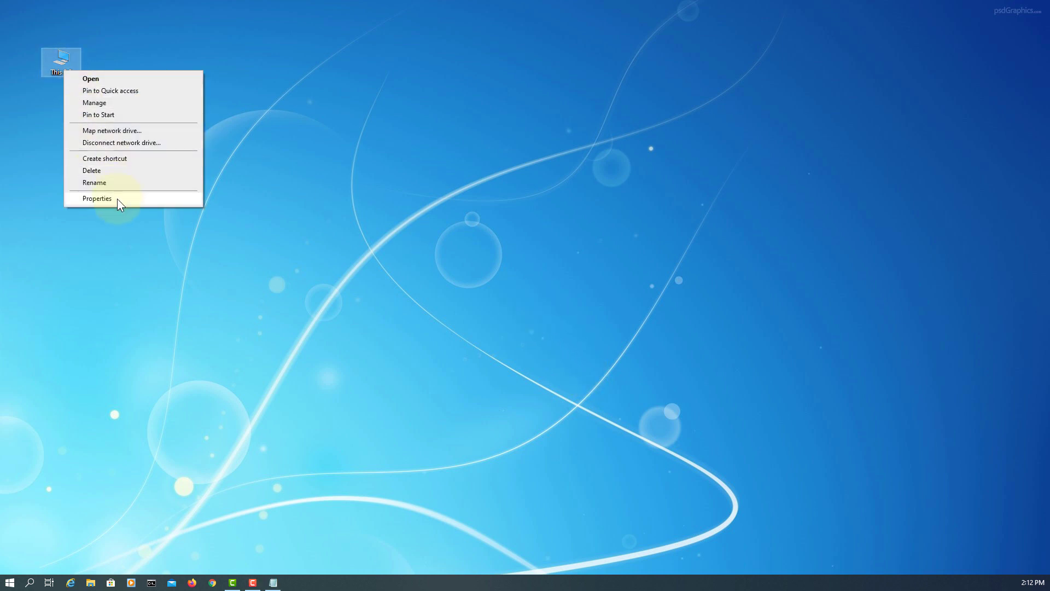
{"action": "left_click", "coordinate": [117, 198]}
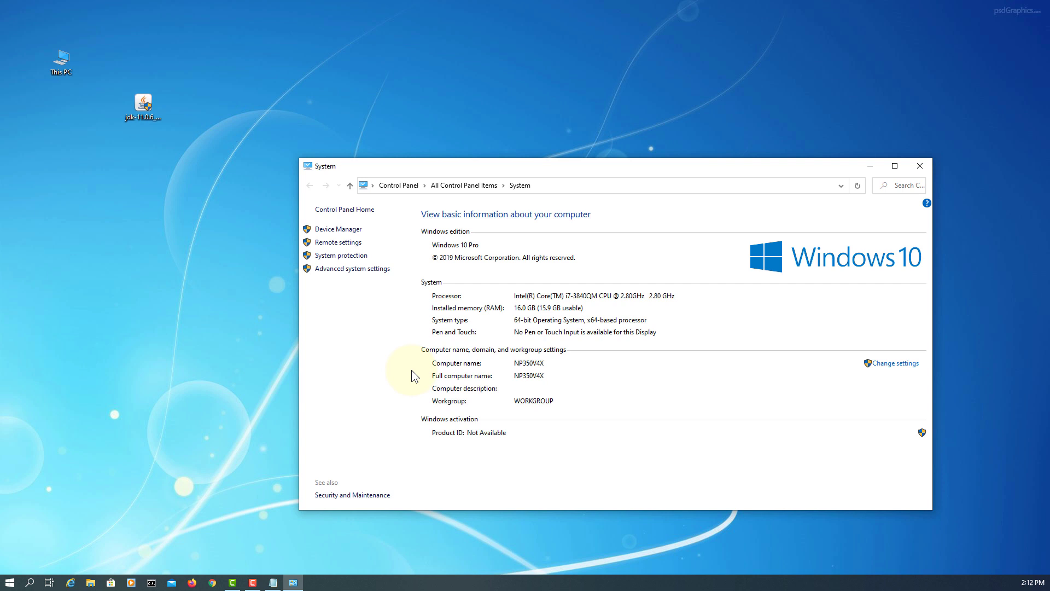
{"action": "left_click", "coordinate": [353, 271]}
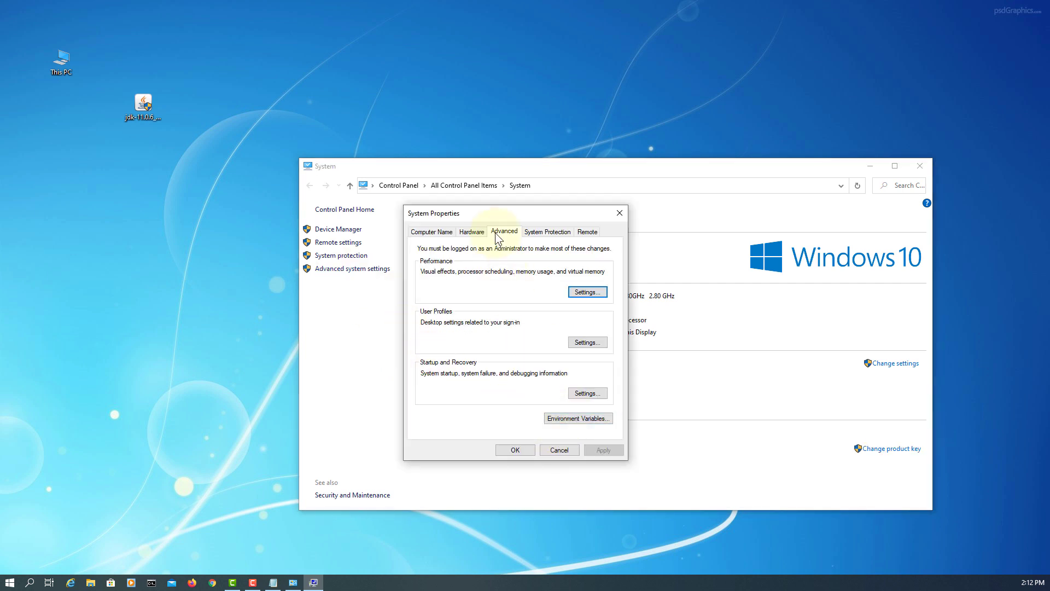
{"action": "left_click", "coordinate": [566, 417]}
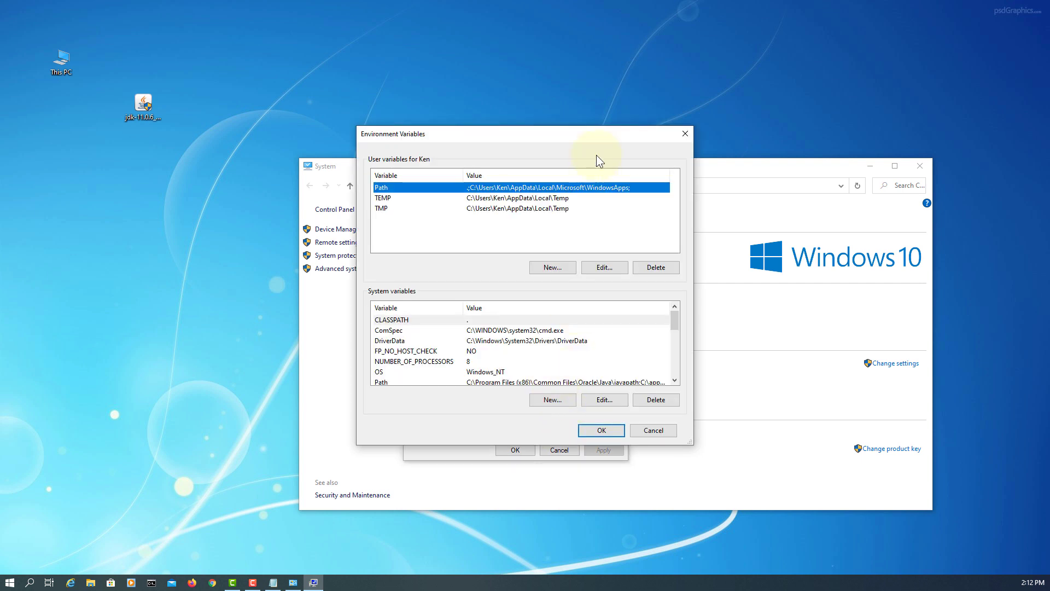
- Create a user variable JAVA_HOME with the JDK folder path copied from File Explorer, C:\Program Files\Java\jdk-11.0.6, as its value
{"action": "left_click", "coordinate": [552, 267]}
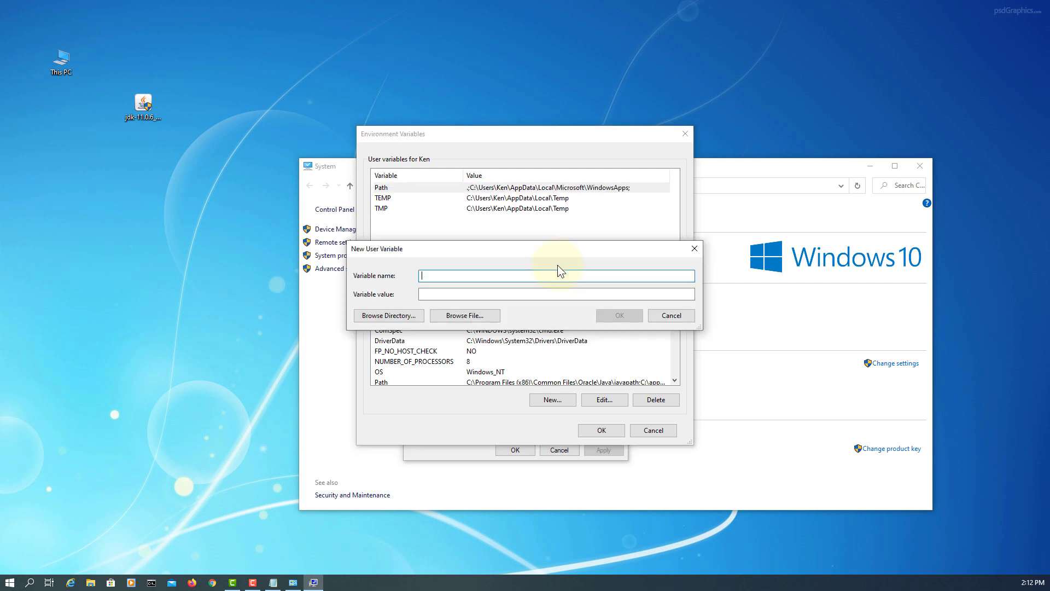
{"action": "type", "text": "JAVA_HOME"}
{"action": "key", "text": "Tab"}
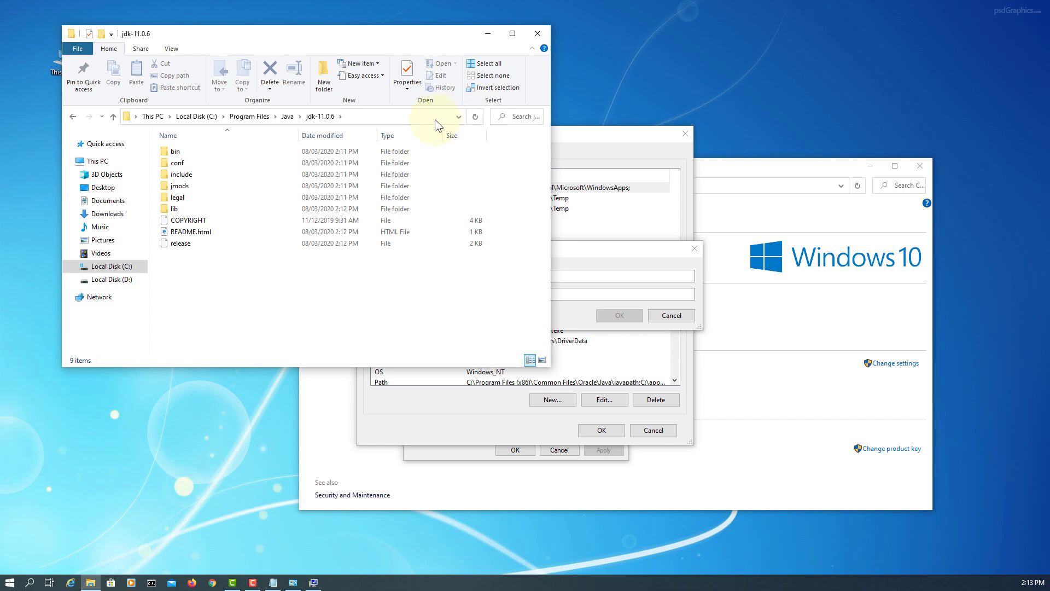
{"action": "left_click", "coordinate": [408, 120]}
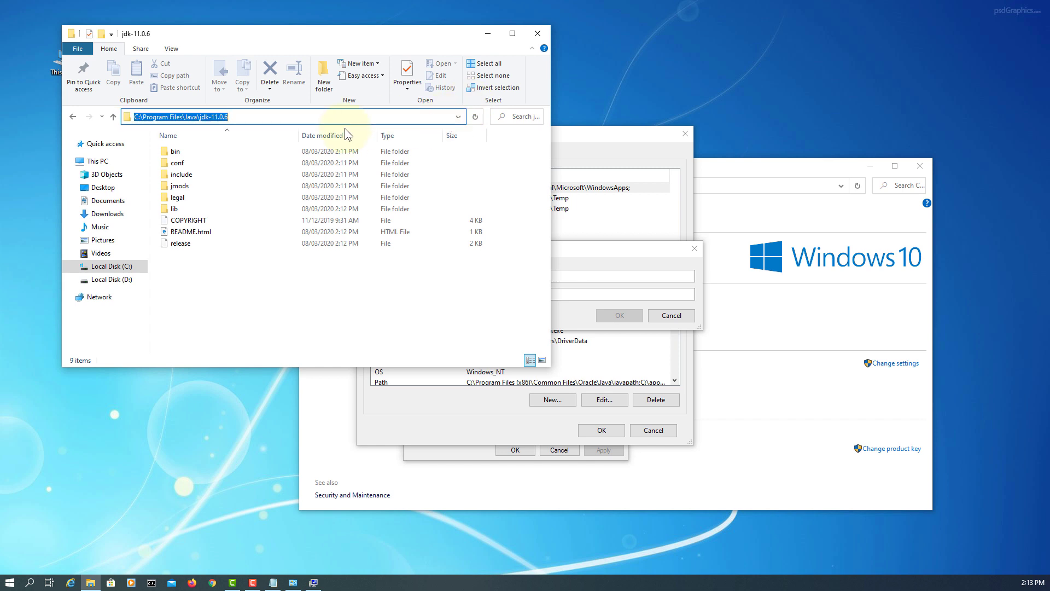
{"action": "right_click", "coordinate": [229, 116]}
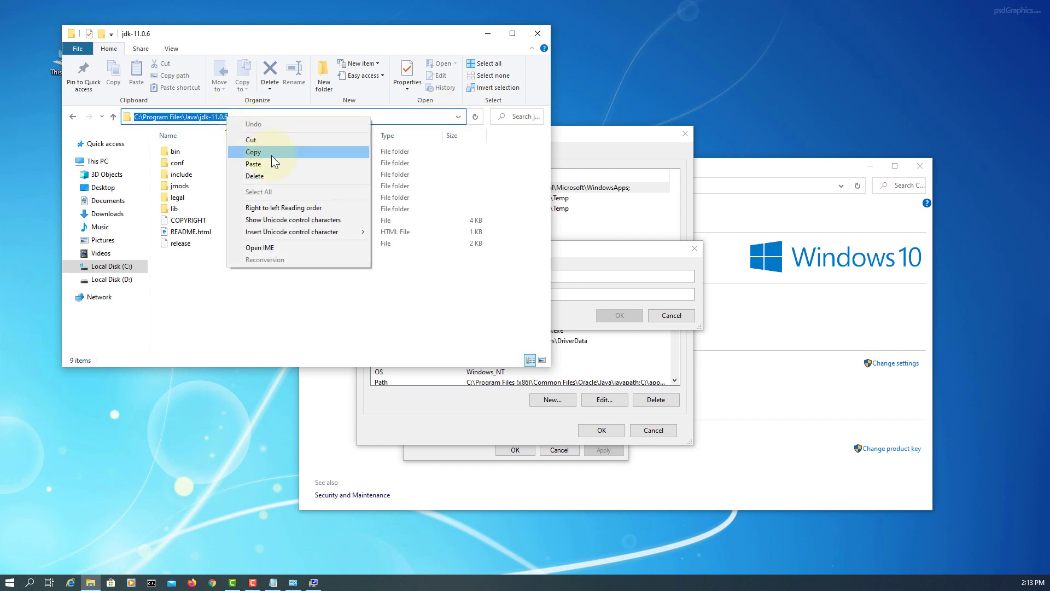
{"action": "left_click", "coordinate": [271, 153]}
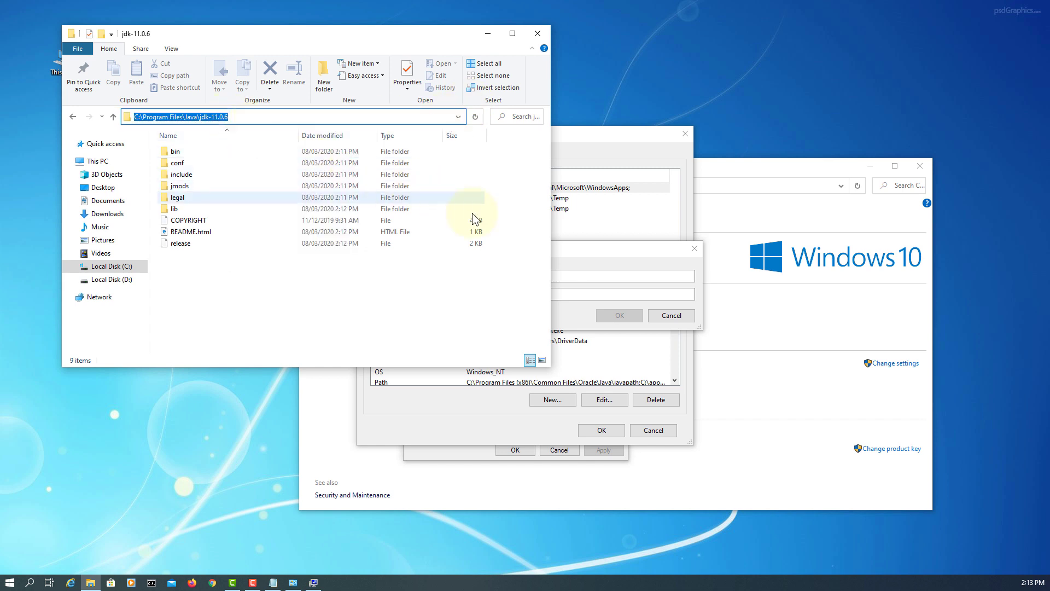
{"action": "left_click", "coordinate": [576, 251]}
{"action": "left_click", "coordinate": [495, 297]}
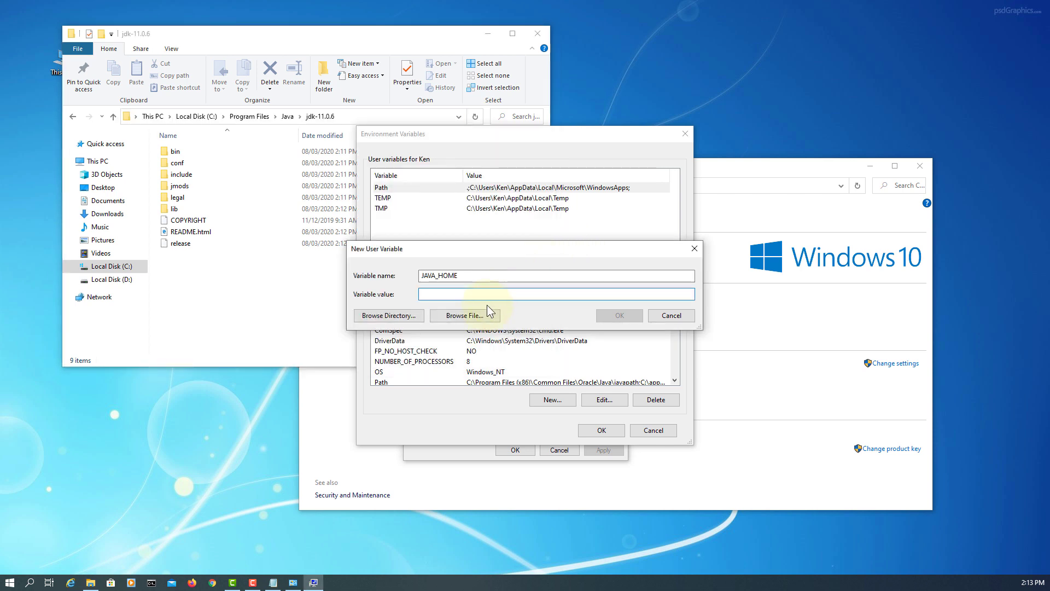
{"action": "key", "text": "ctrl+v"}
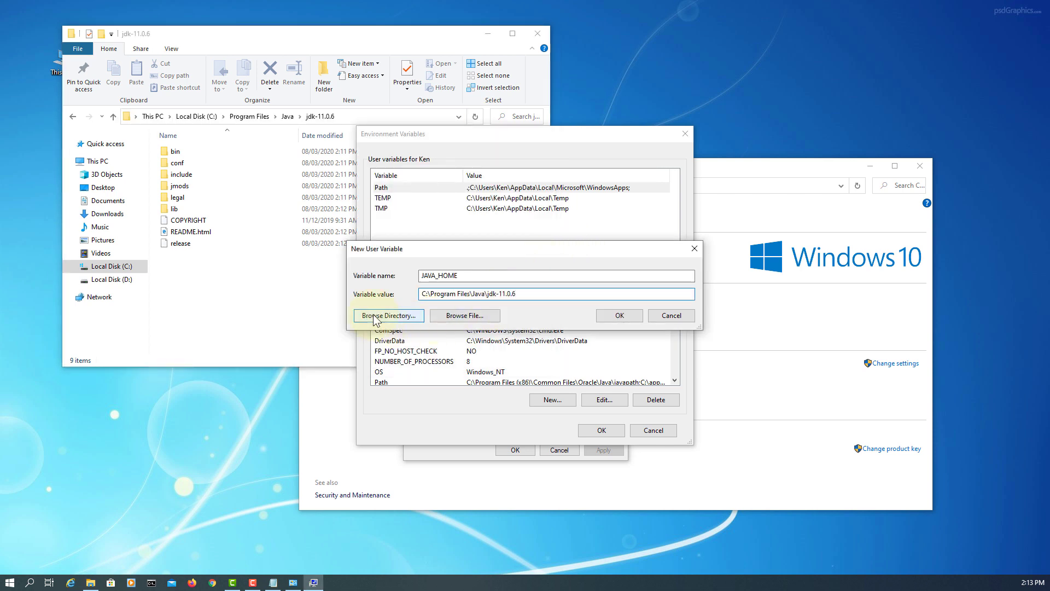
{"action": "left_click", "coordinate": [610, 315]}
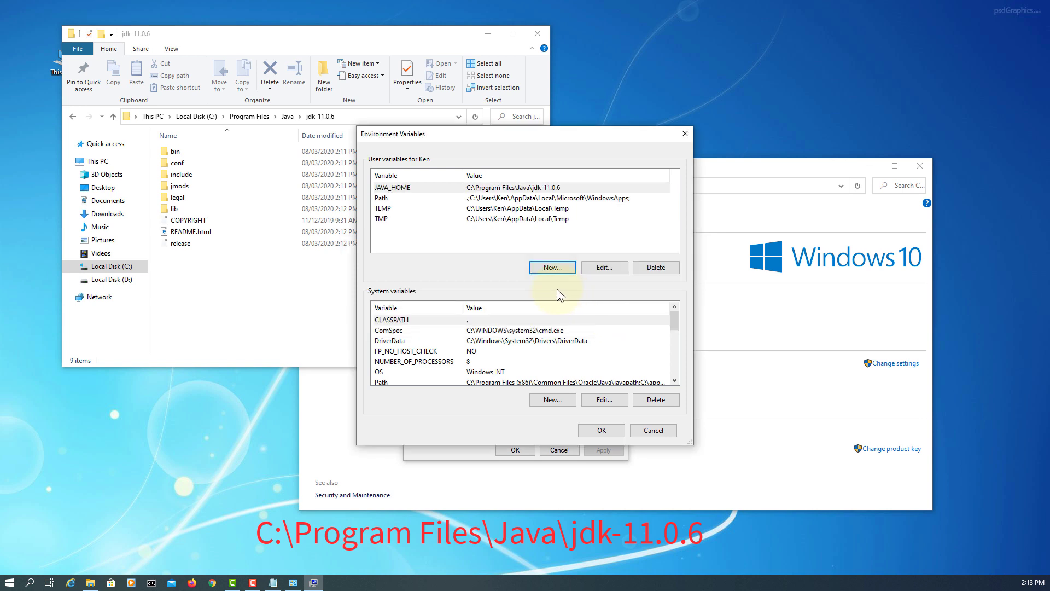
- Add a new entry %JAVA_HOME%\bin to the user Path variable
{"action": "left_click", "coordinate": [511, 197]}
{"action": "double_click", "coordinate": [615, 196]}
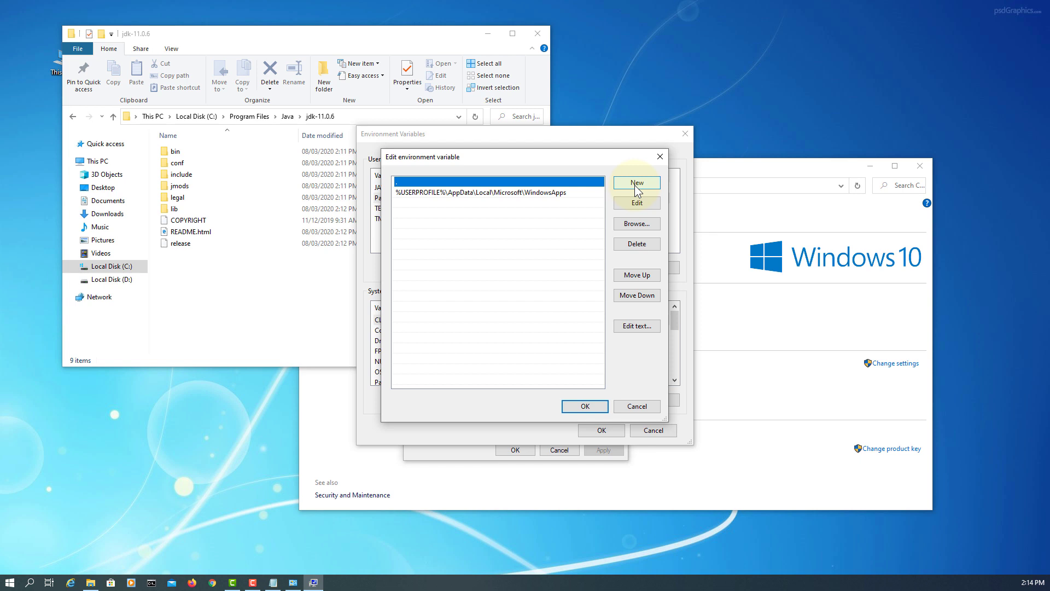
{"action": "left_click", "coordinate": [635, 185]}
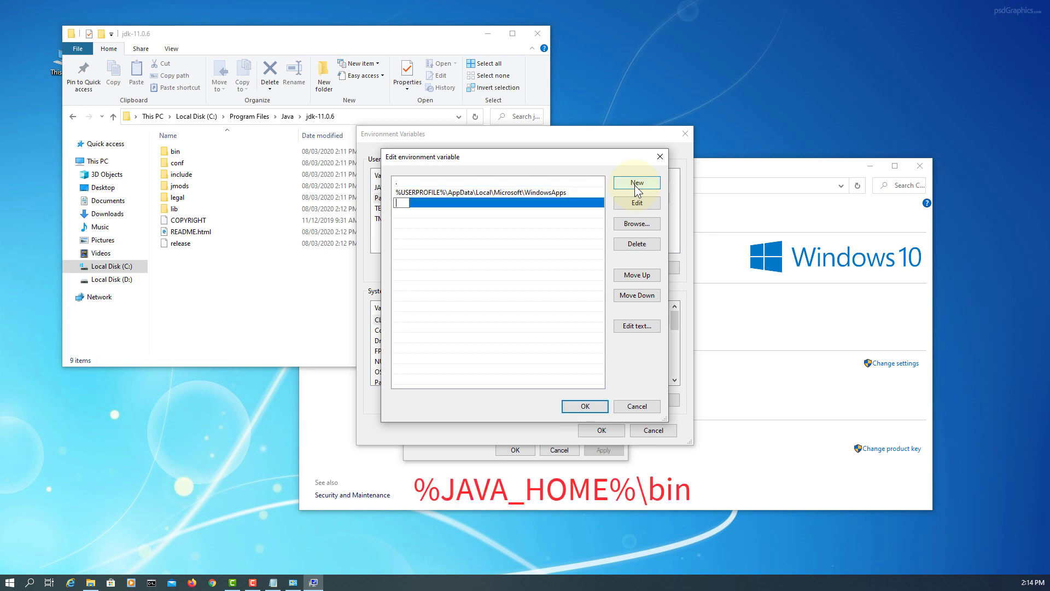
{"action": "type", "text": "%JAVA"}
{"action": "type", "text": "_HOME%"}
{"action": "type", "text": "\bin"}
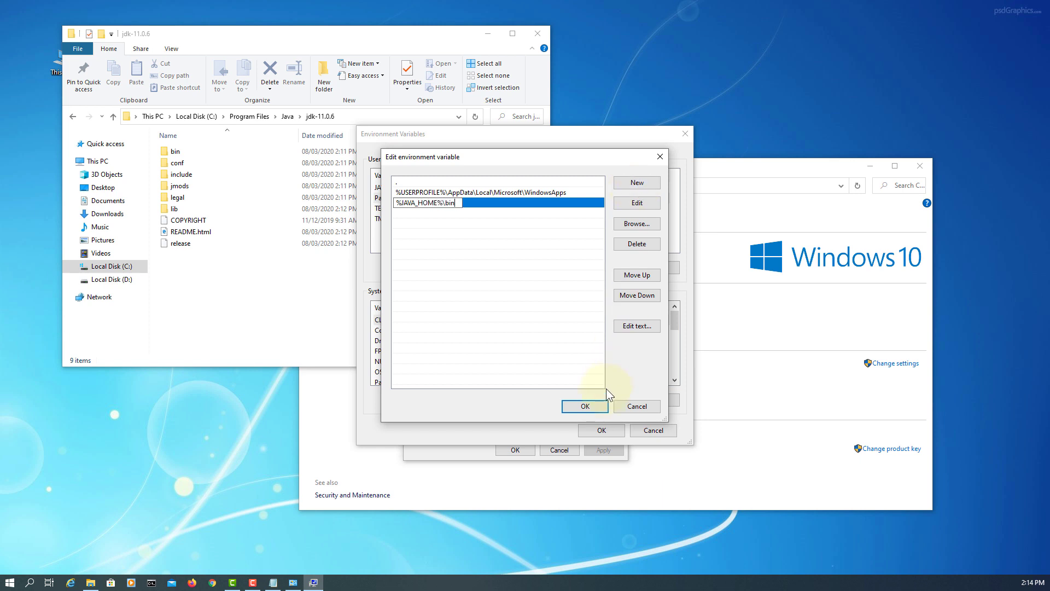
{"action": "left_click", "coordinate": [584, 406]}
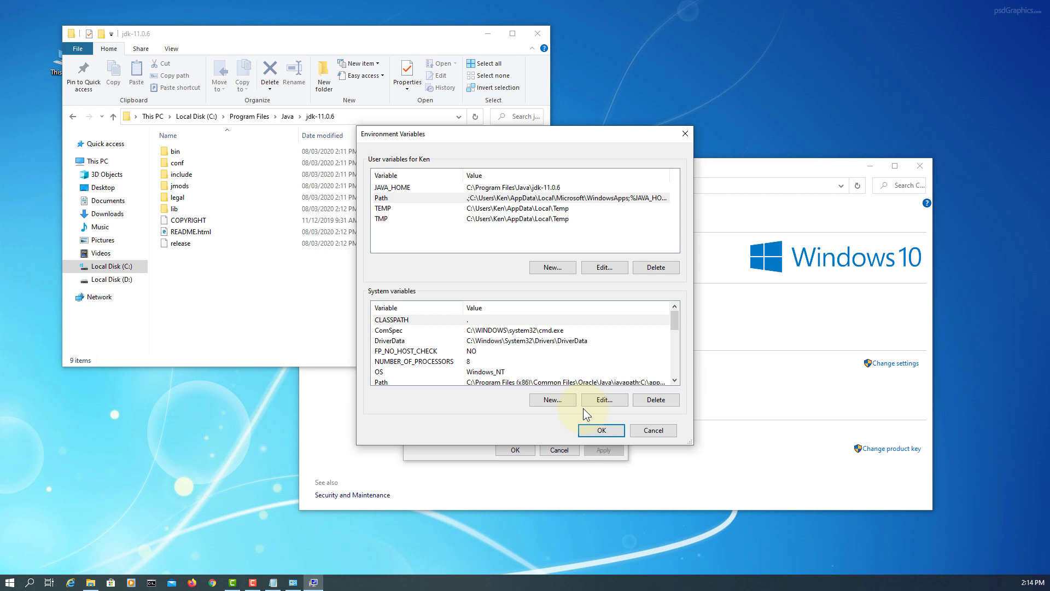
- Create a user variable CLASSPATH with the value "." and save the environment variables and system properties
{"action": "left_click", "coordinate": [547, 267]}
{"action": "type", "text": "CLA"}
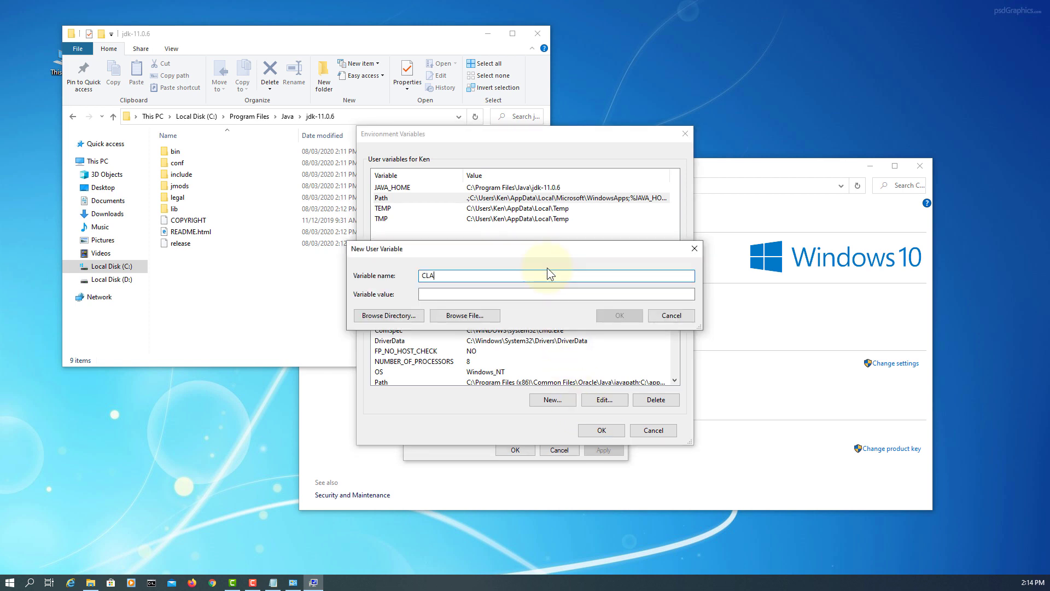
{"action": "type", "text": "SSPATH"}
{"action": "key", "text": "Tab"}
{"action": "type", "text": "."}
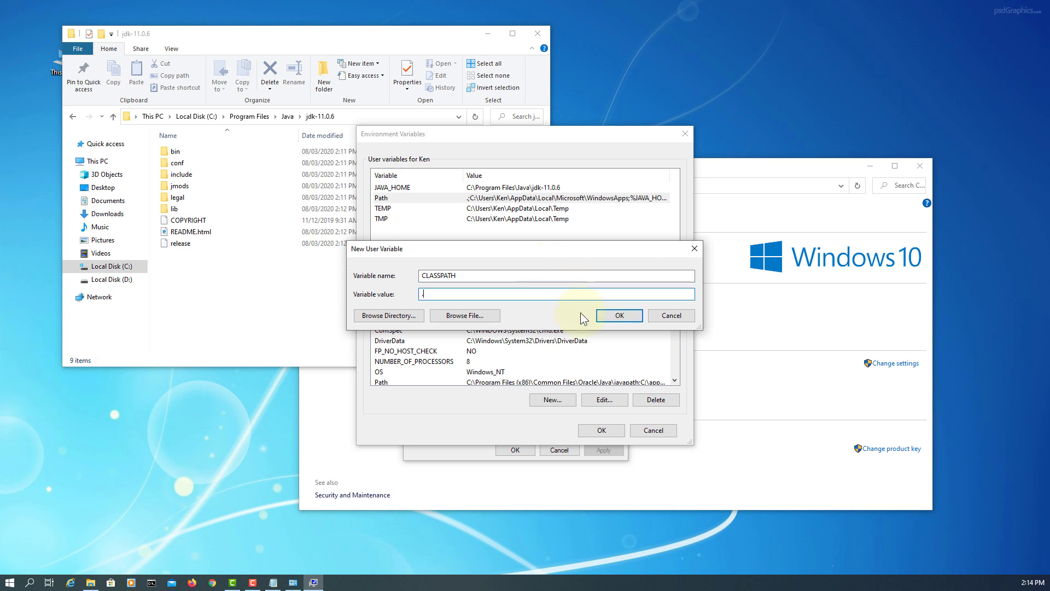
{"action": "left_click", "coordinate": [619, 316]}
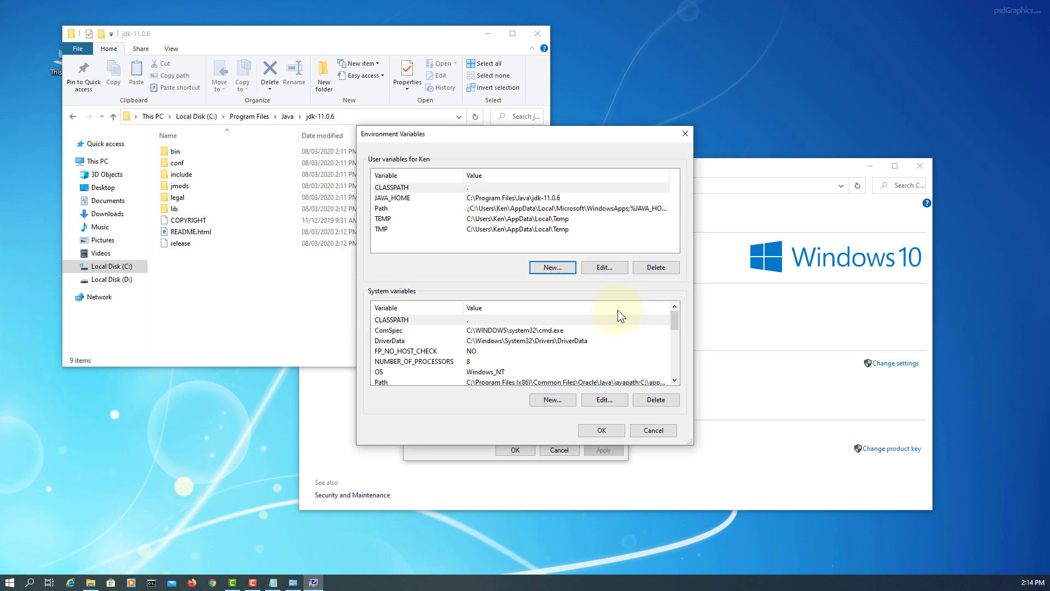
{"action": "left_click", "coordinate": [602, 430]}
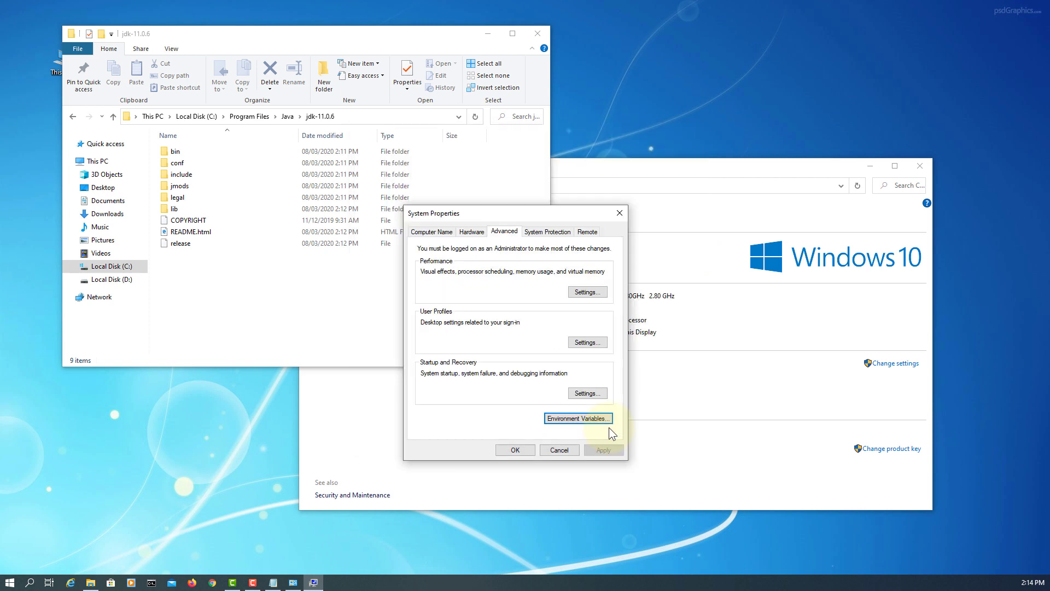
{"action": "left_click", "coordinate": [527, 448]}
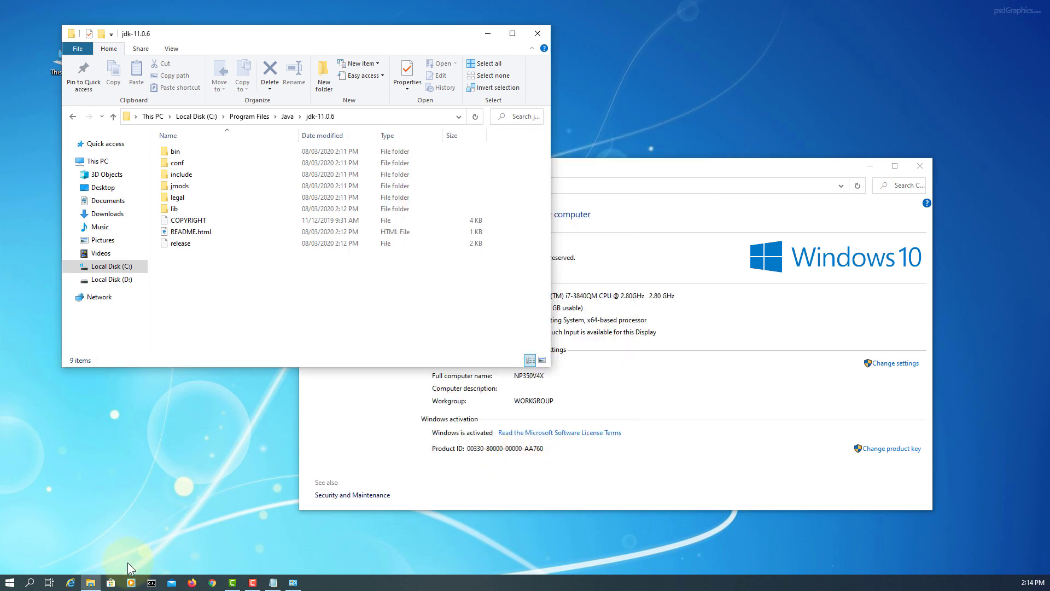
- Open Command Prompt and check the installed Java compiler version with javac -version
{"action": "left_click", "coordinate": [153, 583]}
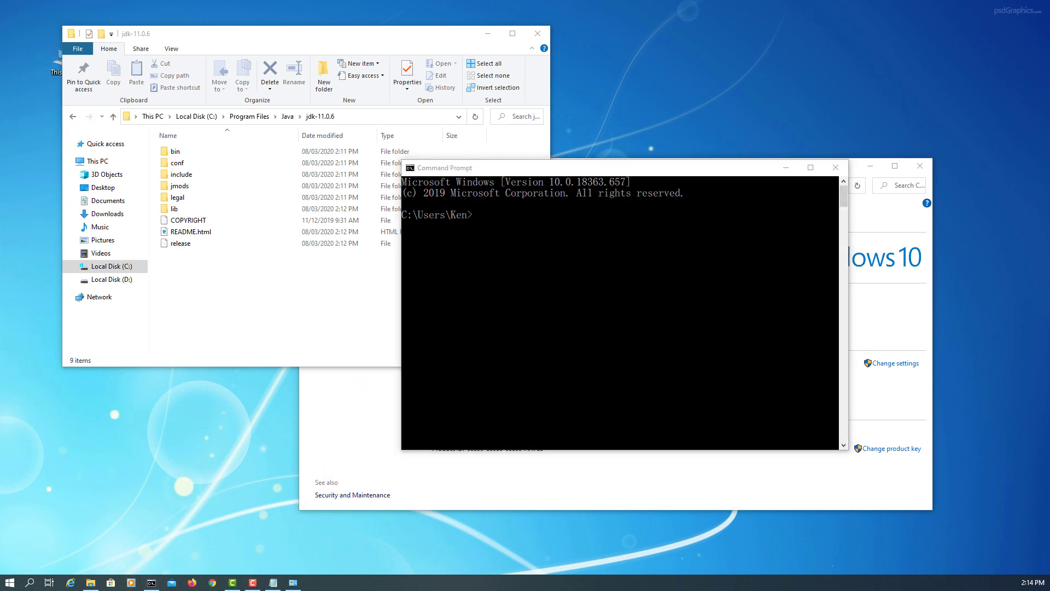
{"action": "left_click", "coordinate": [513, 256]}
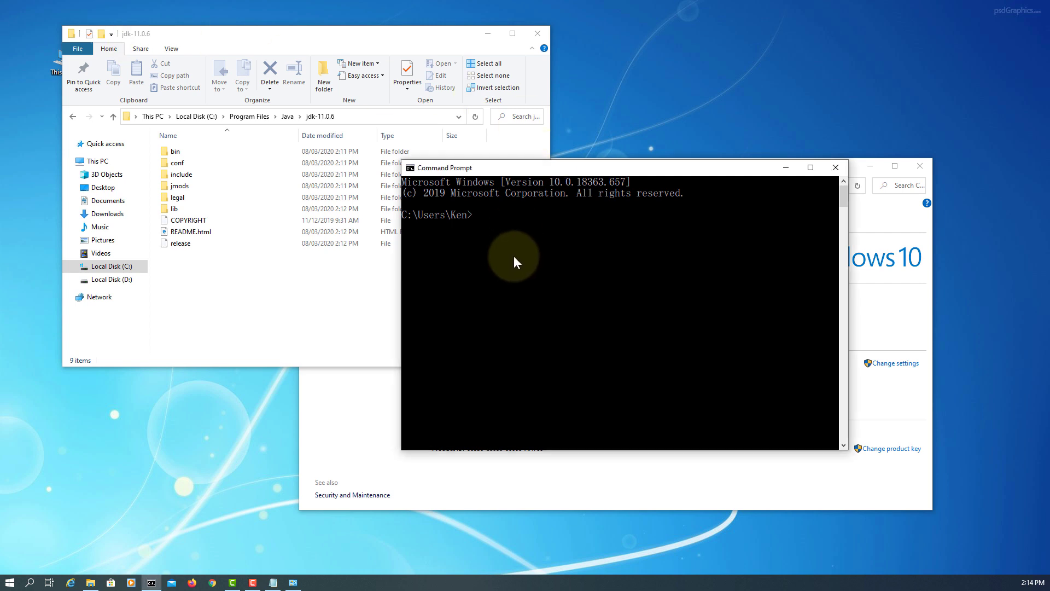
{"action": "type", "text": "javac -version"}
{"action": "key", "text": "Return"}
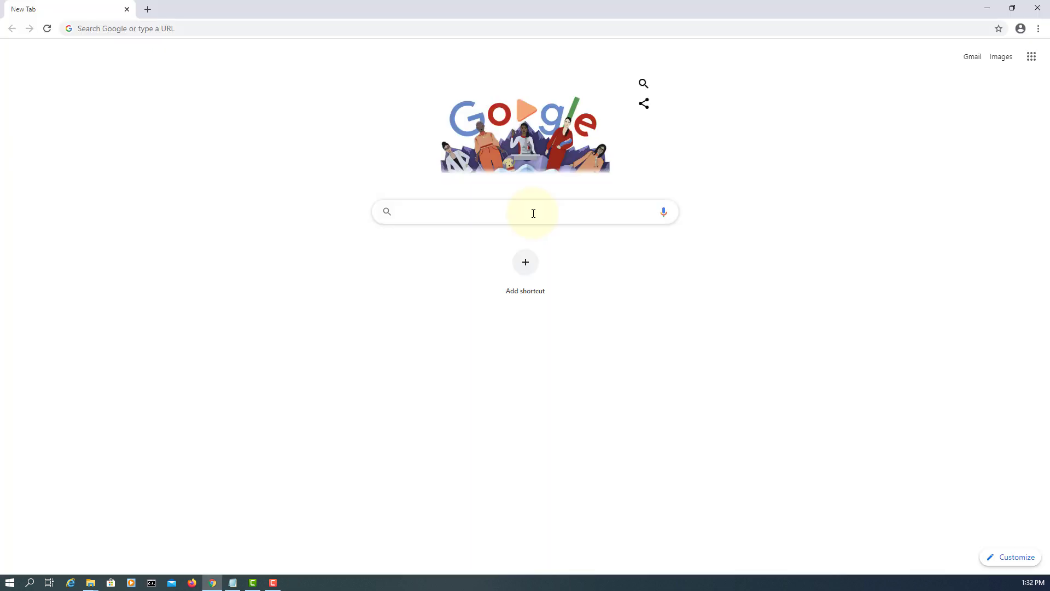
- In Chrome, search the web for apache netbeans and open the Apache NetBeans download page
{"action": "type", "text": "apache"}
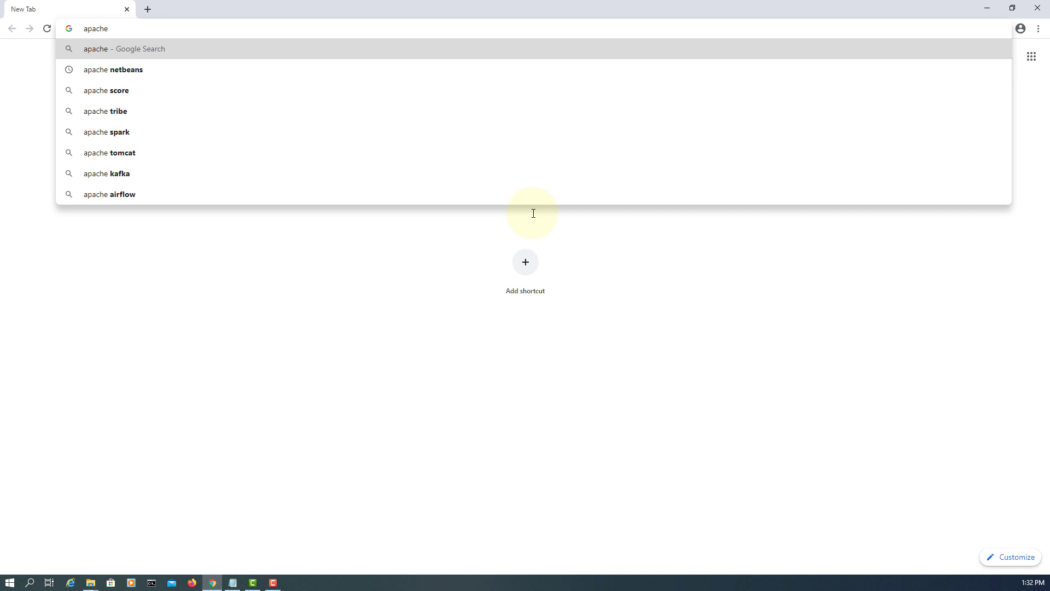
{"action": "key", "text": "Down"}
{"action": "key", "text": "Return"}
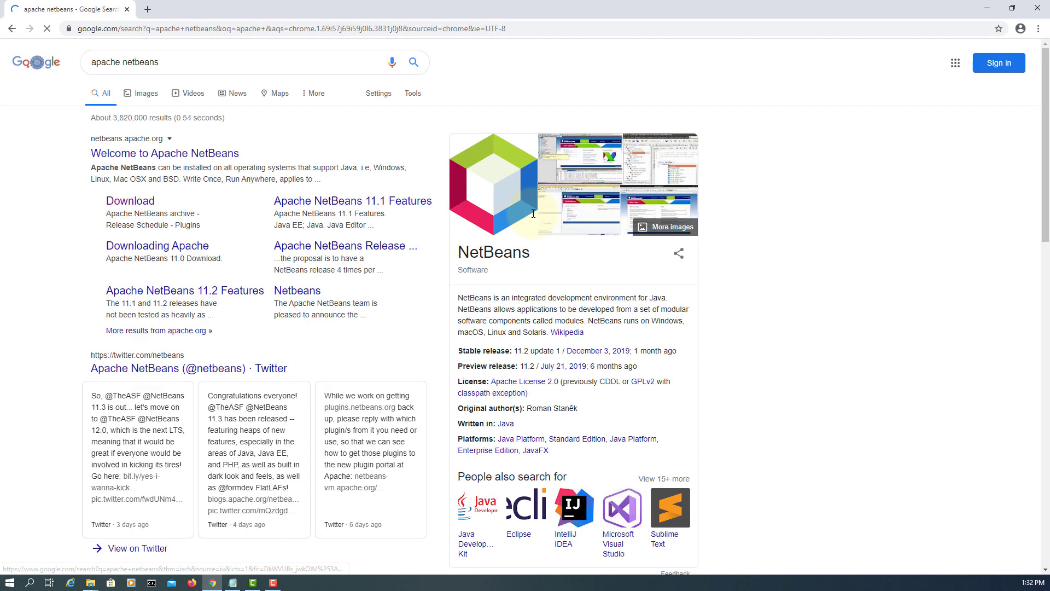
{"action": "left_click", "coordinate": [128, 201]}
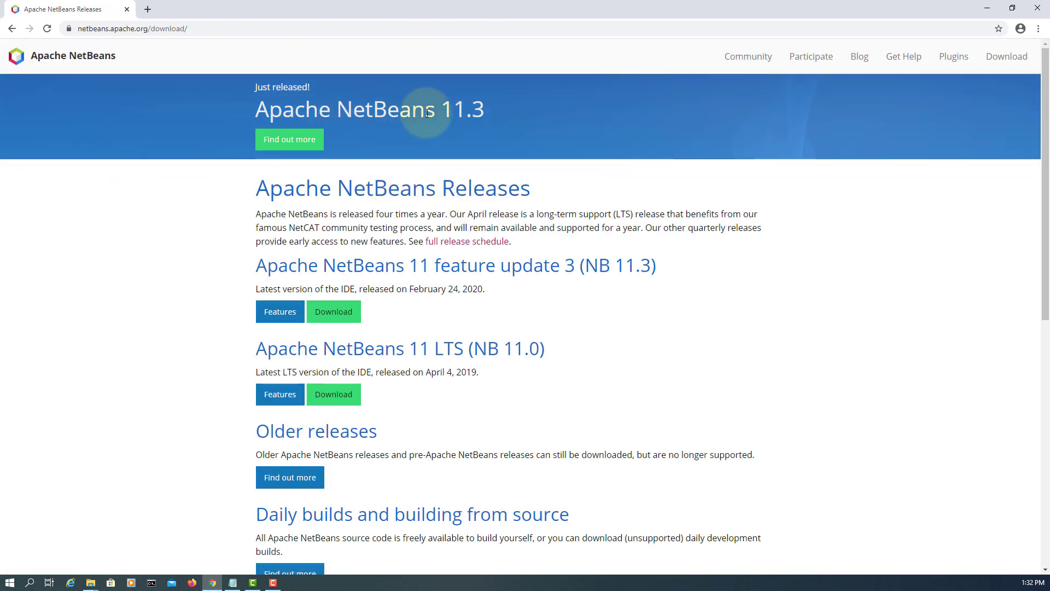
- Download the NetBeans 11.3 Windows installer, Apache-NetBeans-11.3-bin-windows-x64.exe, from the suggested mirror, checking the supported JDK releases on its page
{"action": "left_click_drag", "start_coordinate": [491, 116], "coordinate": [394, 146]}
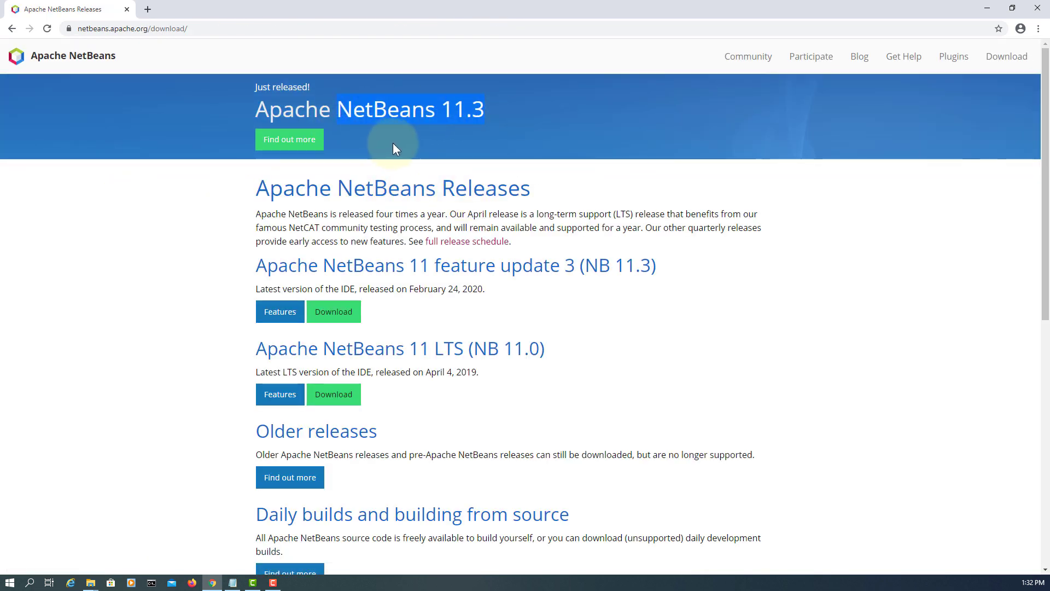
{"action": "scroll", "coordinate": [394, 146], "scroll_direction": "down", "scroll_amount": 1}
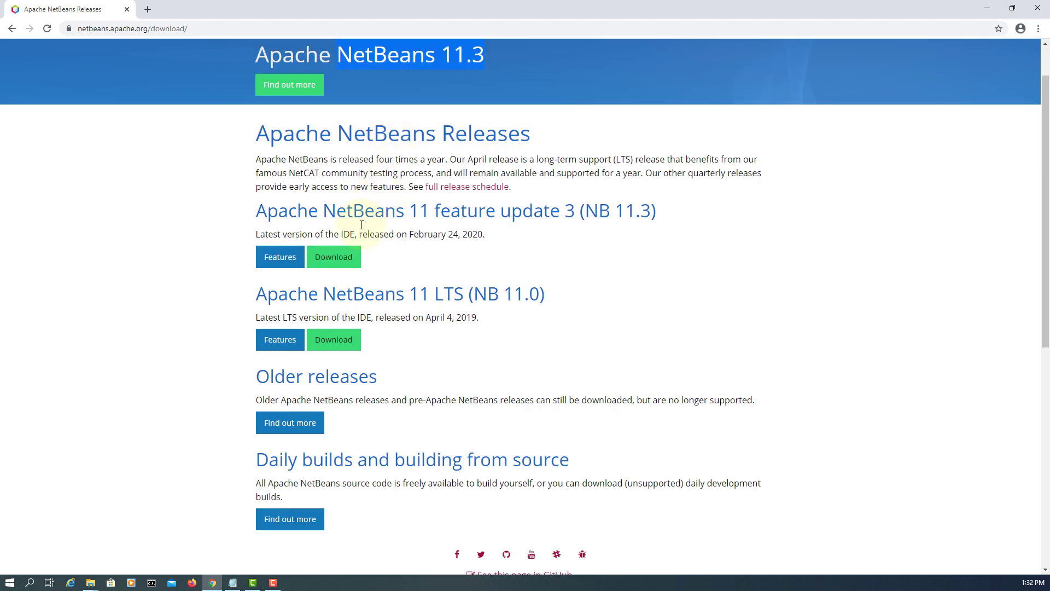
{"action": "left_click", "coordinate": [339, 262]}
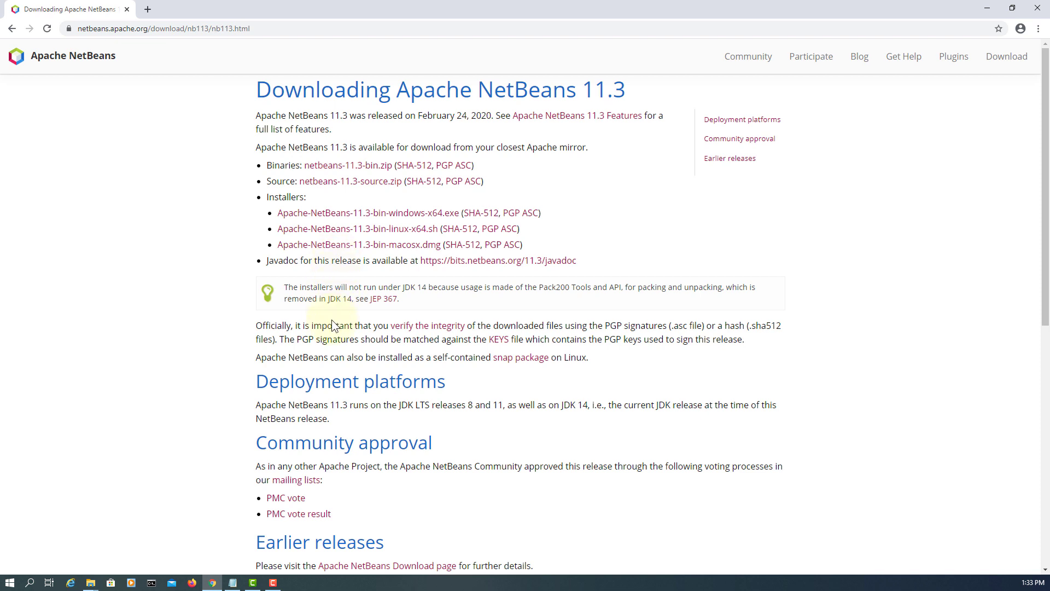
{"action": "left_click_drag", "start_coordinate": [260, 405], "coordinate": [335, 422]}
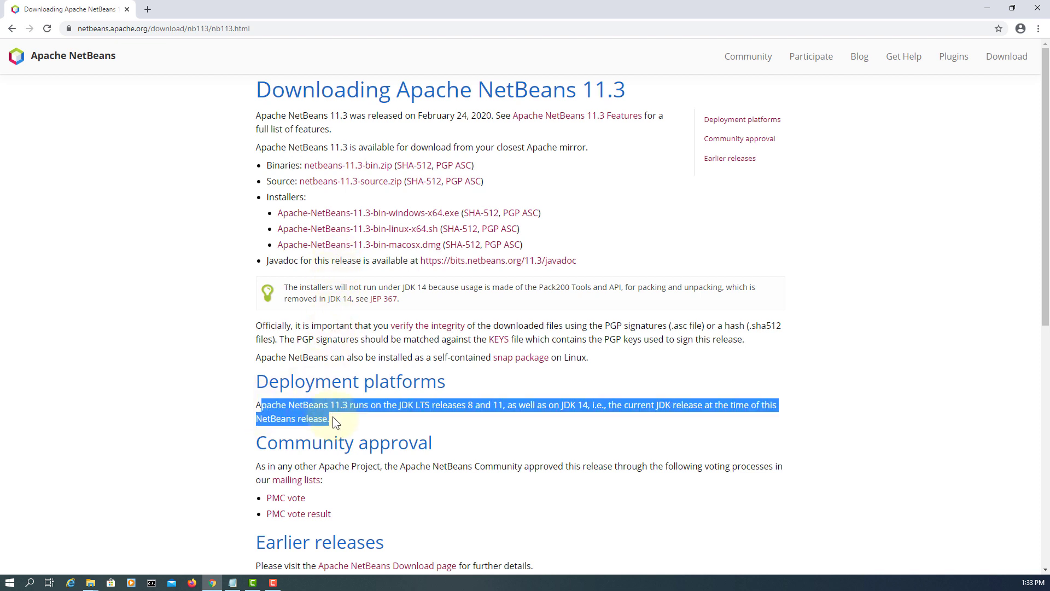
{"action": "left_click", "coordinate": [498, 413]}
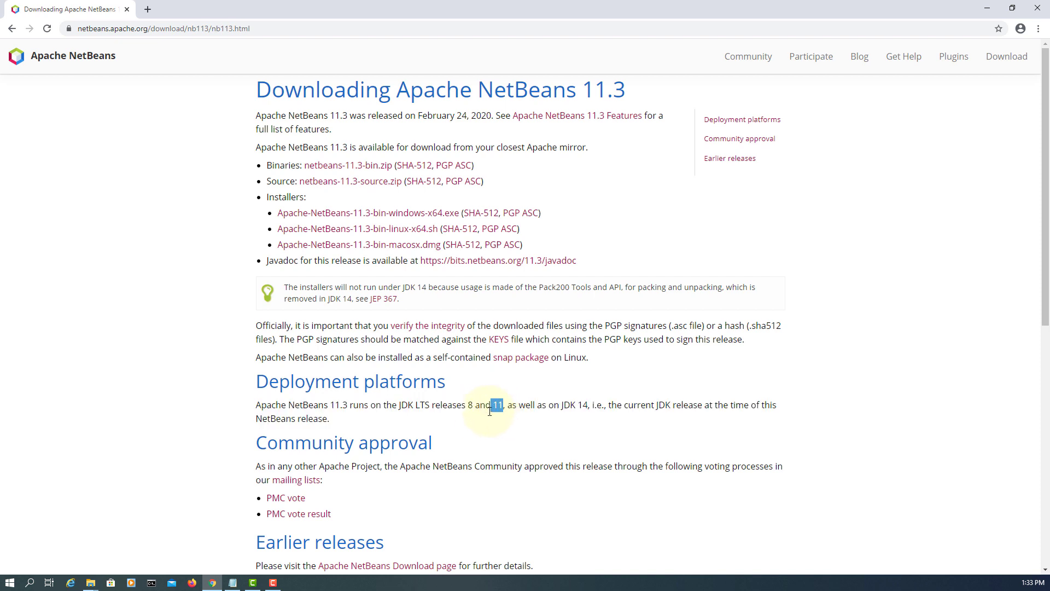
{"action": "left_click", "coordinate": [448, 213]}
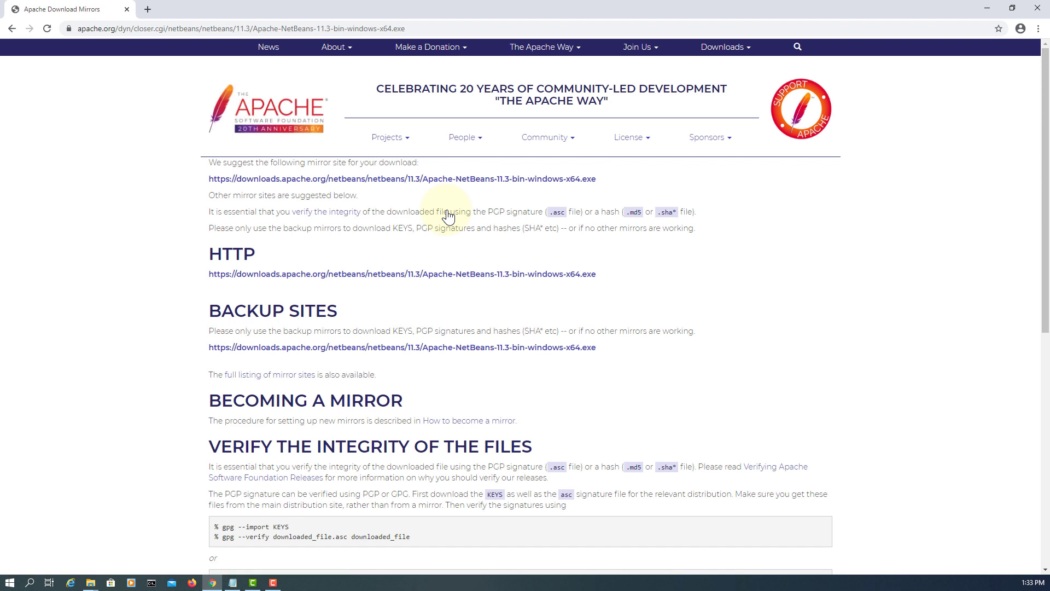
{"action": "left_click", "coordinate": [455, 180]}
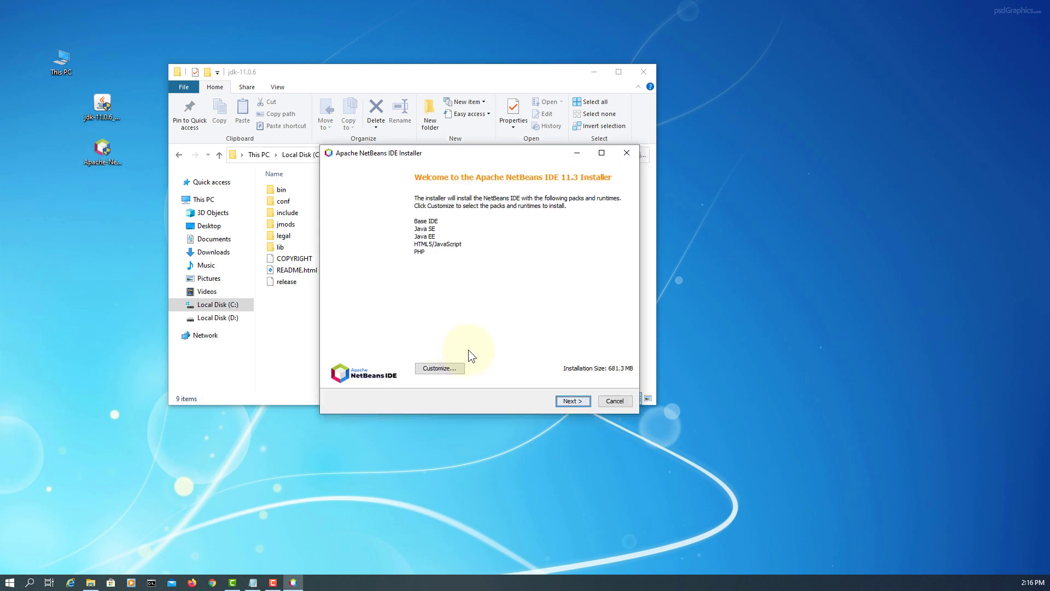
- Continue the NetBeans IDE 11.3 installer with its default packs and accept the license agreement
{"action": "left_click", "coordinate": [579, 406]}
{"action": "left_click", "coordinate": [437, 376]}
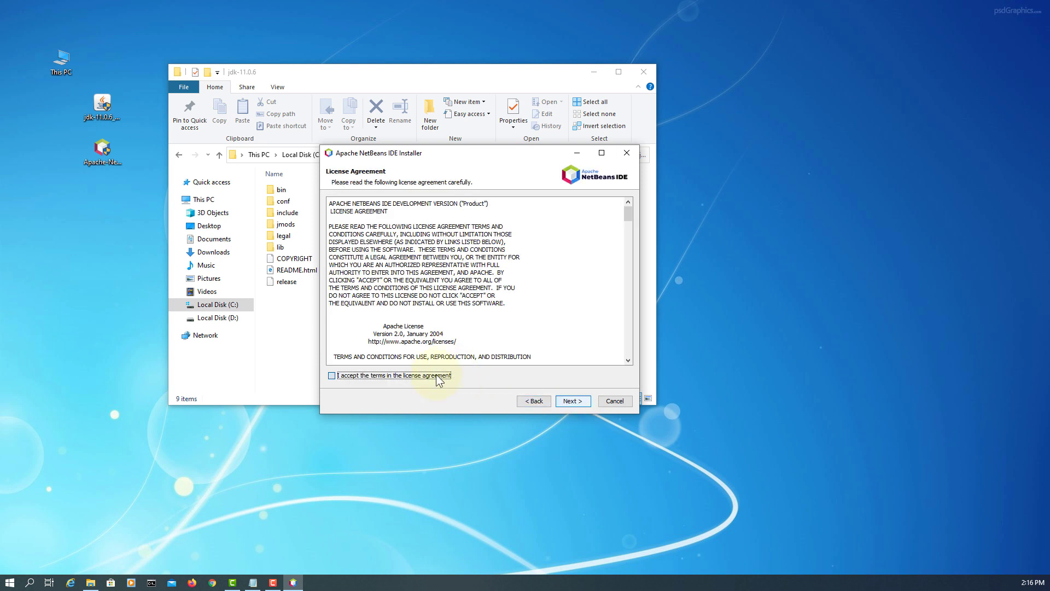
{"action": "left_click", "coordinate": [565, 405]}
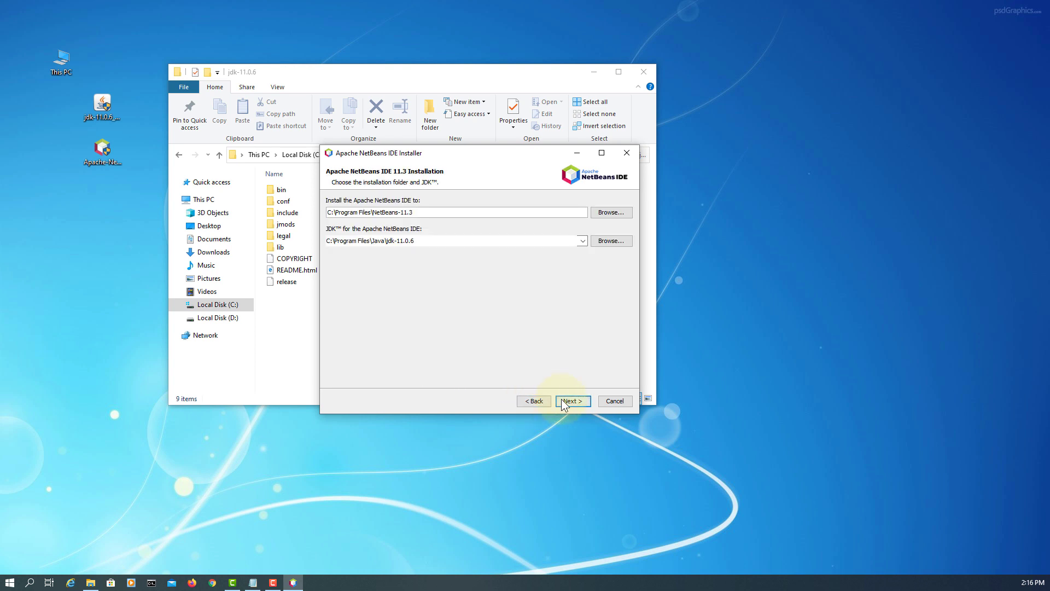
- Install NetBeans with the suggested folder and JDK path, turning off the check for updates, and finish the installer
{"action": "left_click_drag", "start_coordinate": [419, 240], "coordinate": [270, 232]}
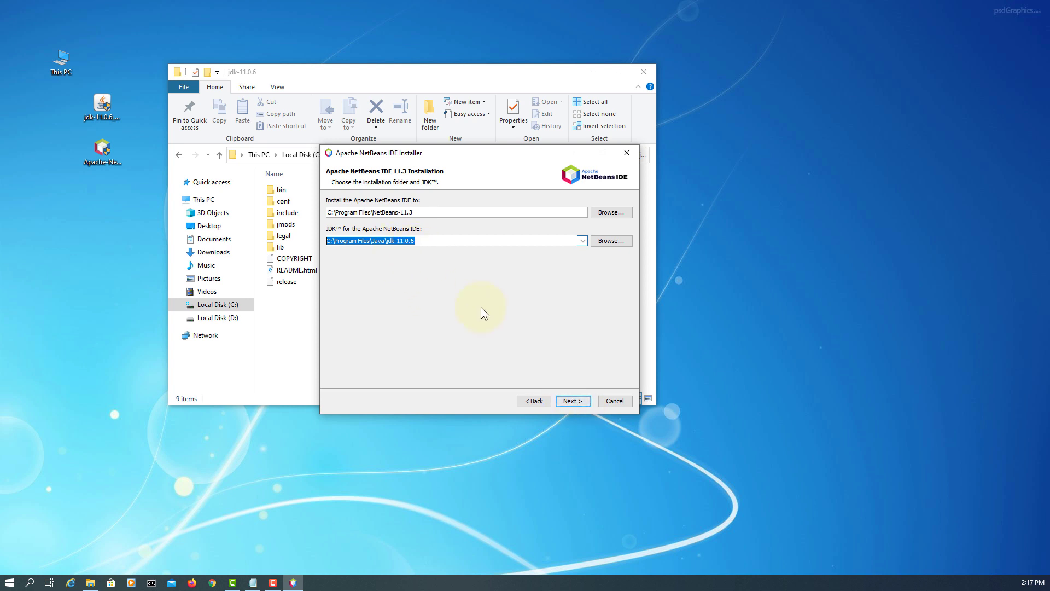
{"action": "left_click", "coordinate": [559, 400]}
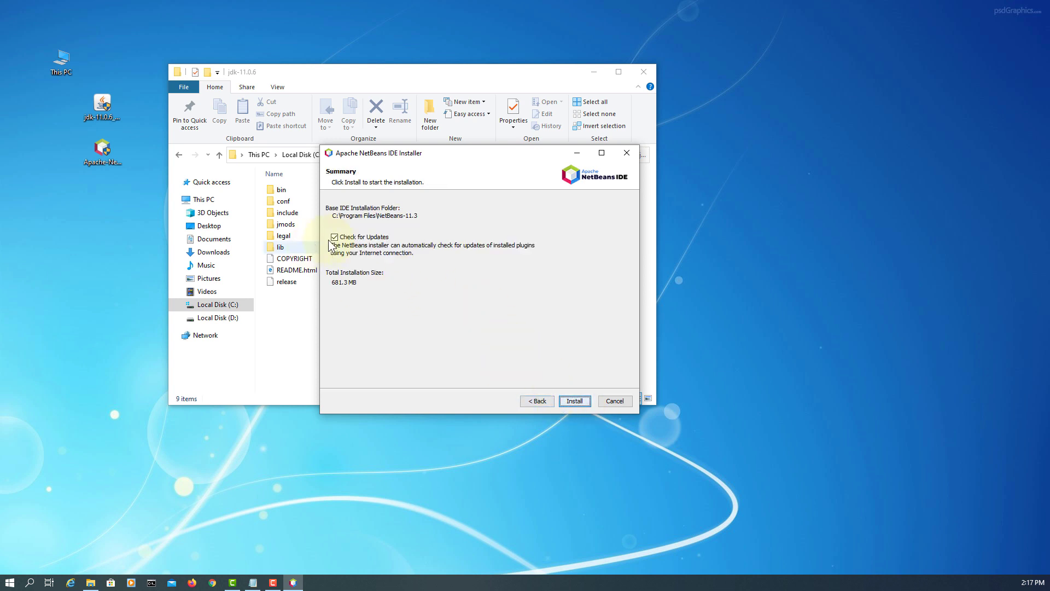
{"action": "left_click", "coordinate": [335, 237]}
{"action": "left_click", "coordinate": [570, 402]}
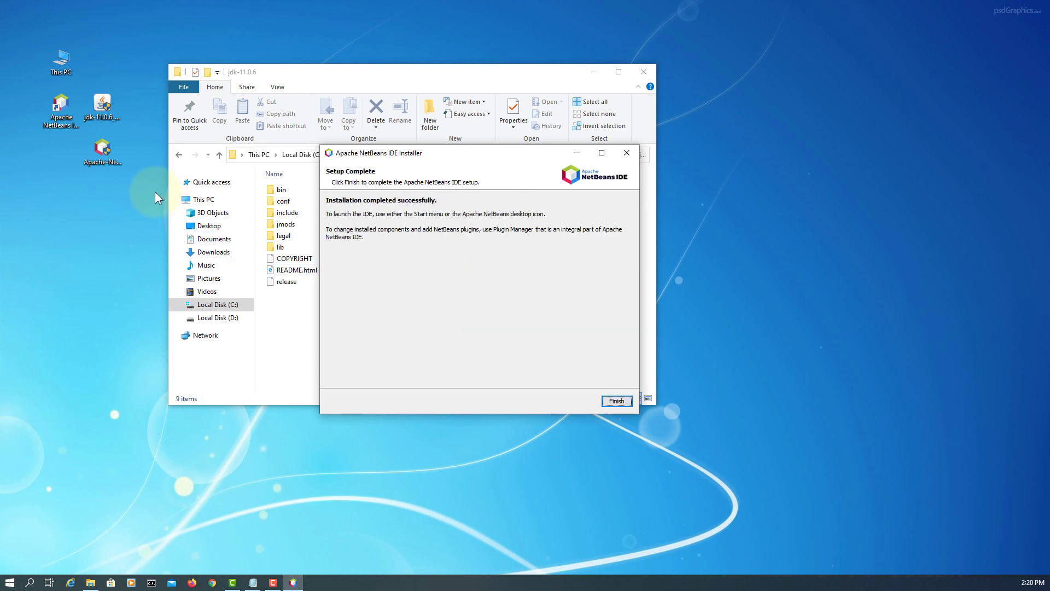
{"action": "left_click", "coordinate": [616, 401]}
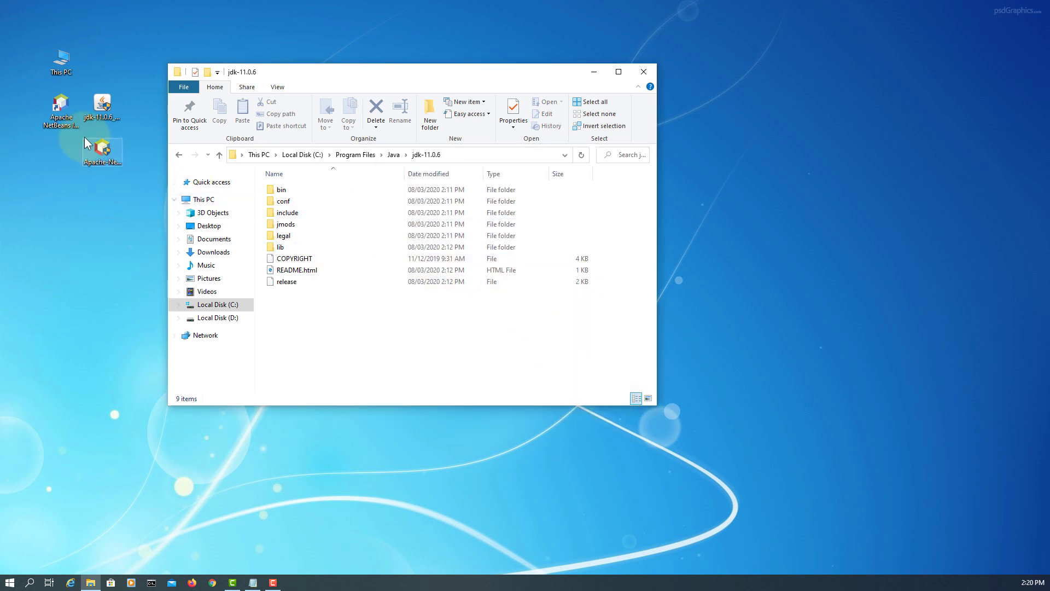
- Move the JDK and NetBeans installer files below the Apache NetBeans IDE shortcut on the desktop
{"action": "left_click", "coordinate": [61, 112]}
{"action": "left_click_drag", "start_coordinate": [128, 193], "coordinate": [64, 198]}
{"action": "left_click", "coordinate": [63, 116]}
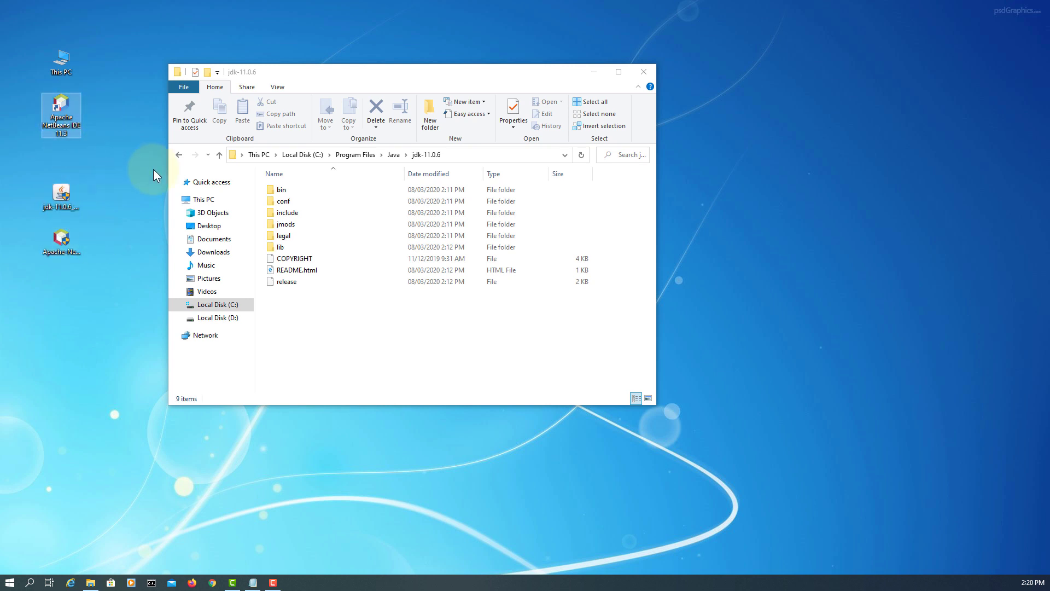
- Copy the JDK folder path C:\Program Files\Java\jdk-11.0.6 from File Explorer
{"action": "left_click", "coordinate": [466, 157]}
{"action": "right_click", "coordinate": [466, 156]}
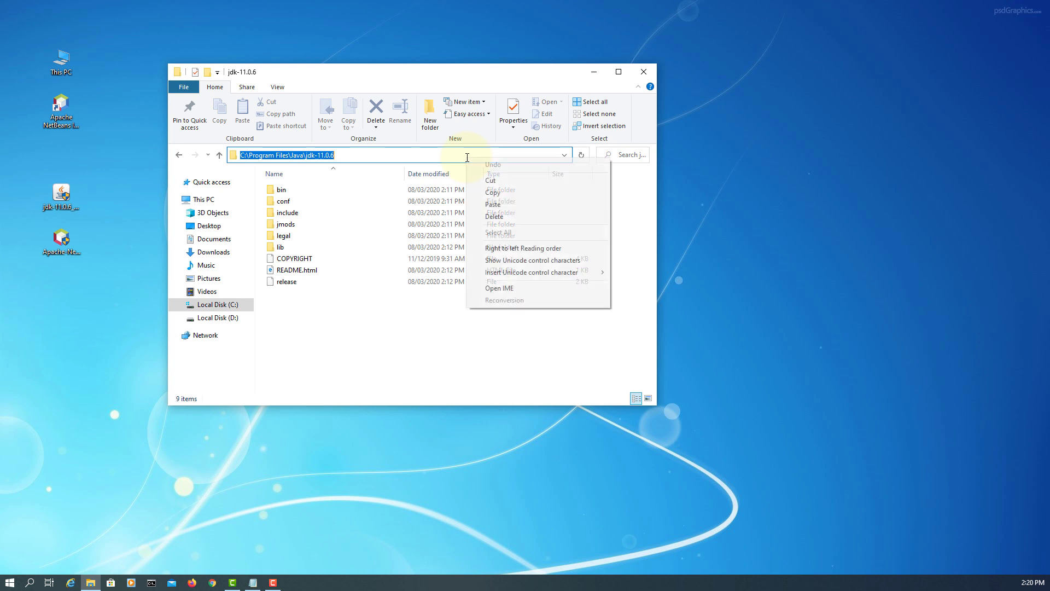
{"action": "left_click", "coordinate": [529, 196]}
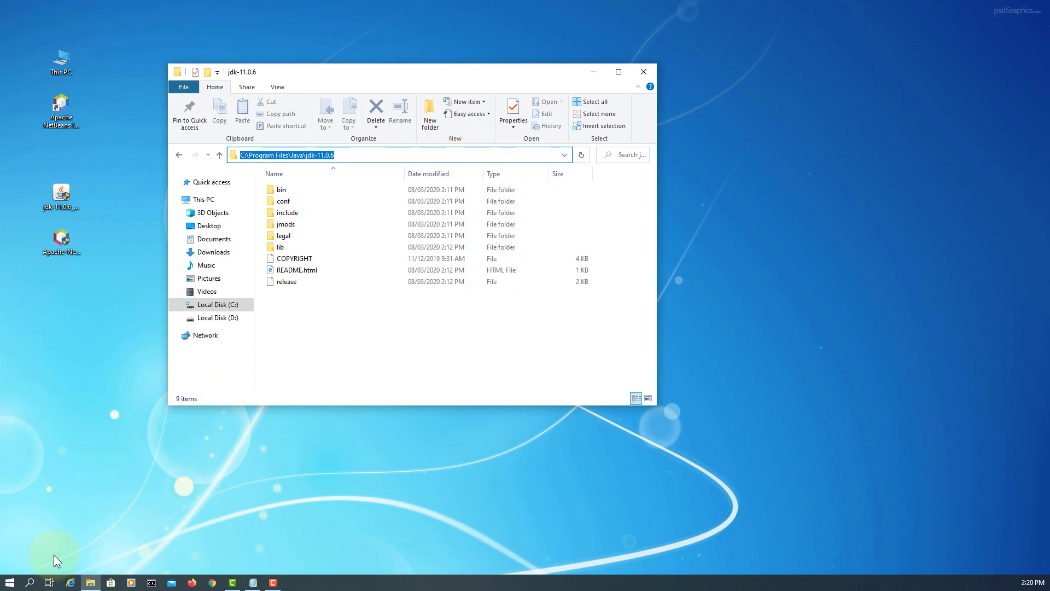
- Search Windows for Notepad and run it as administrator
{"action": "left_click", "coordinate": [29, 582]}
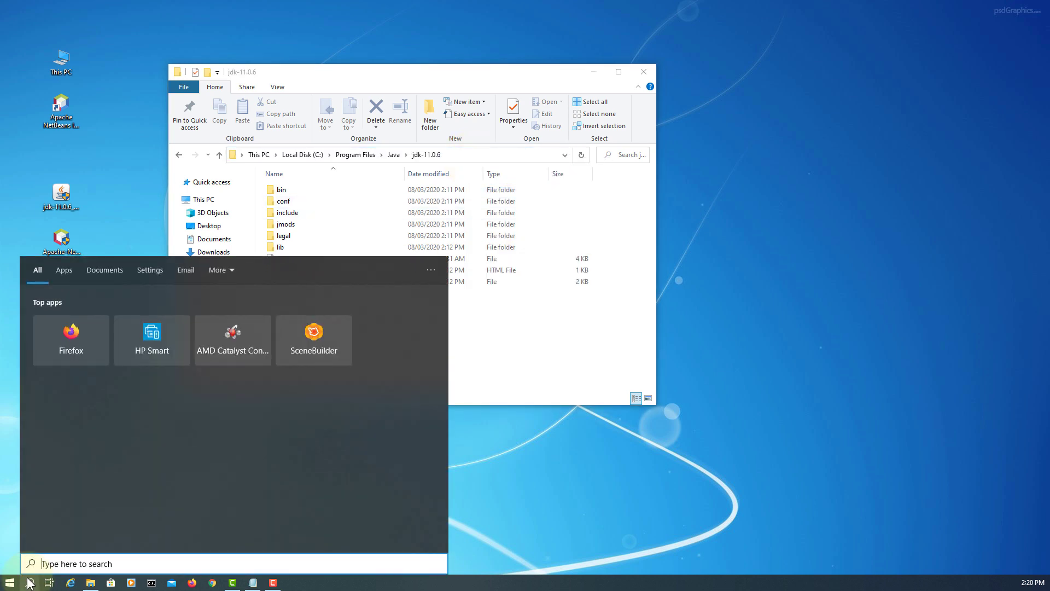
{"action": "type", "text": "noteapd"}
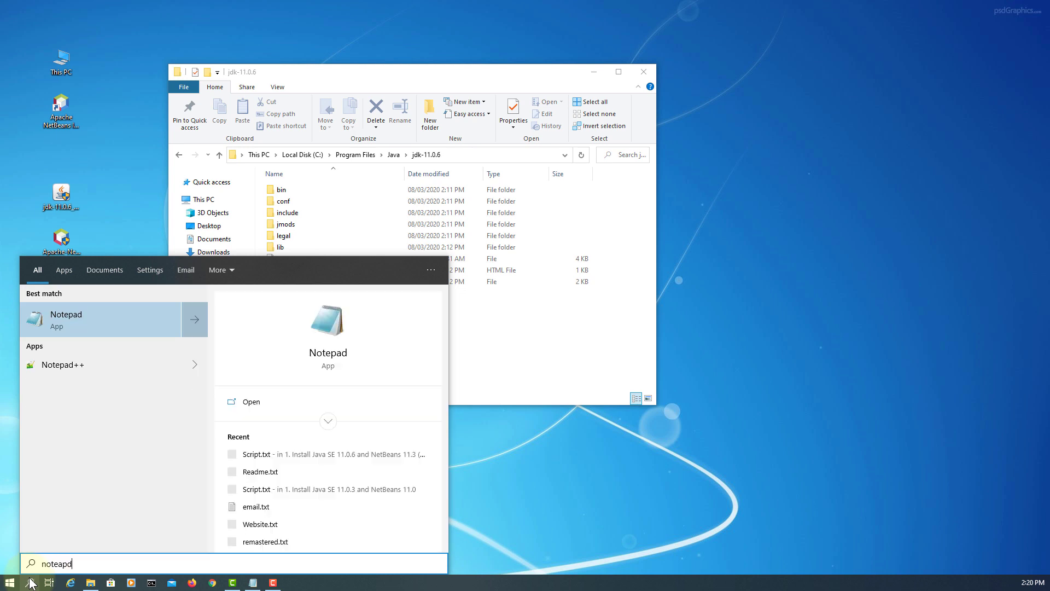
{"action": "right_click", "coordinate": [97, 311]}
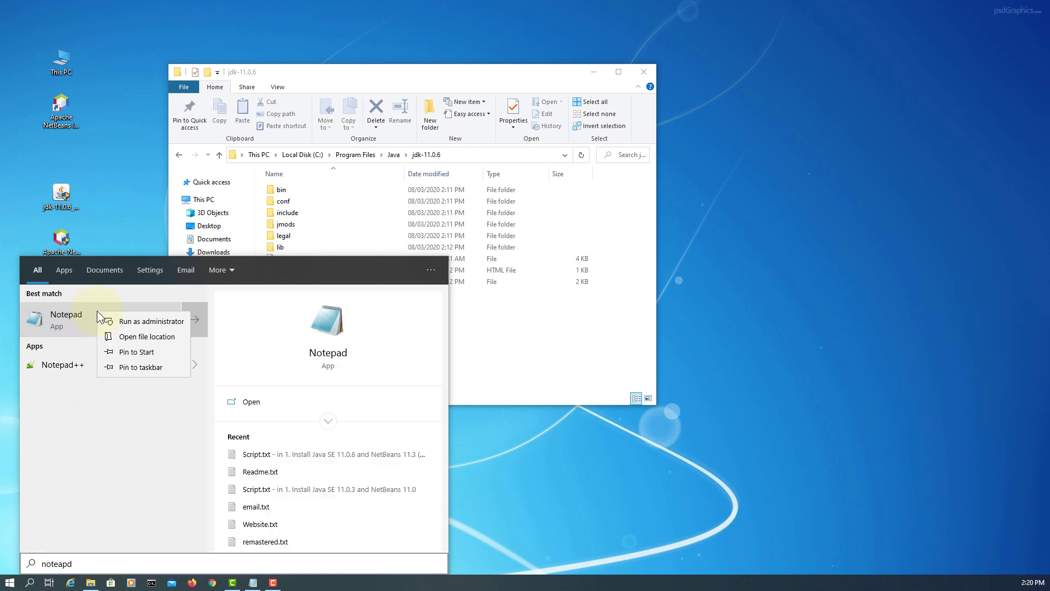
{"action": "left_click", "coordinate": [136, 319]}
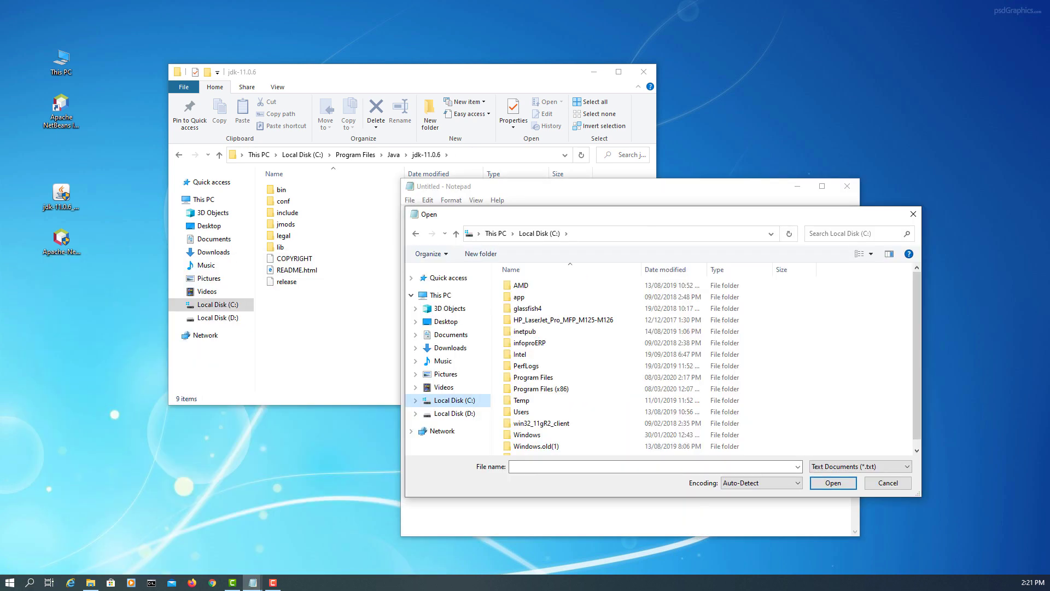
- Open netbeans.conf from C:\Program Files\NetBeans-11.3\netbeans\etc in Notepad, with all file types shown
{"action": "double_click", "coordinate": [545, 378]}
{"action": "scroll", "coordinate": [546, 386], "scroll_direction": "down", "scroll_amount": 3}
{"action": "scroll", "coordinate": [547, 386], "scroll_direction": "down", "scroll_amount": 5}
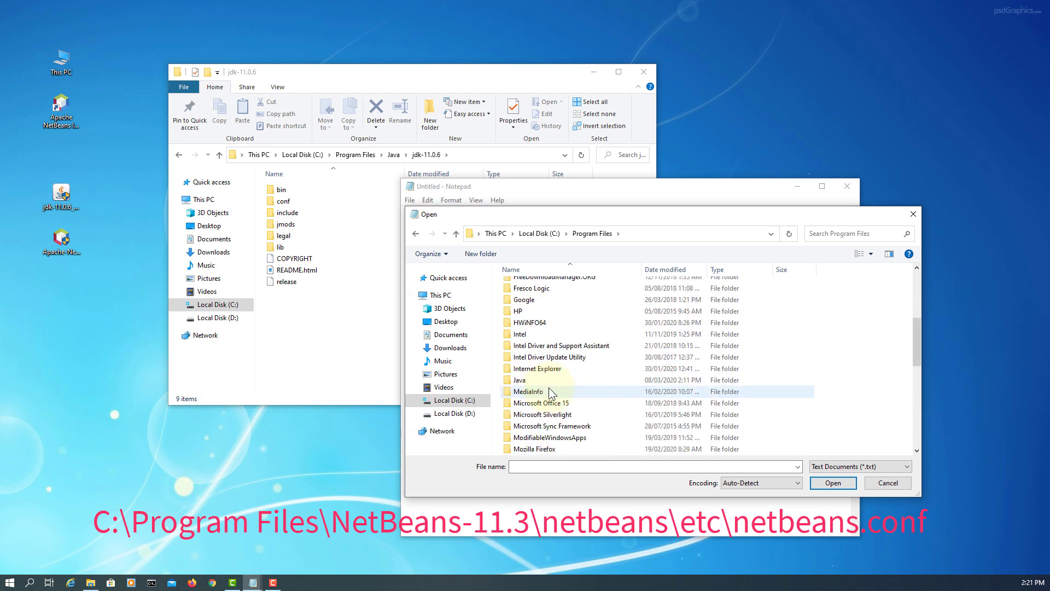
{"action": "double_click", "coordinate": [546, 370]}
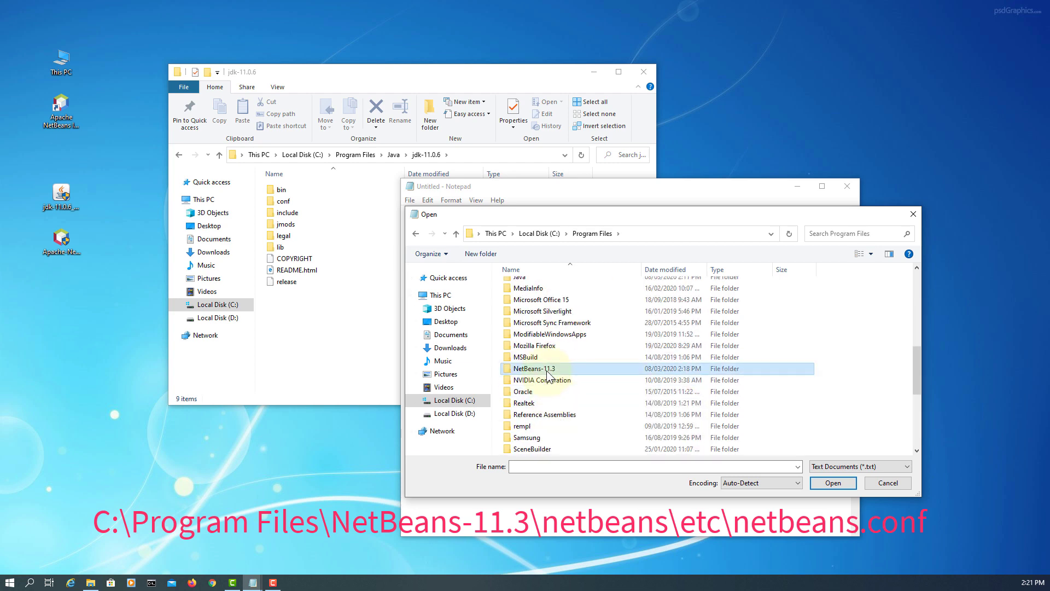
{"action": "double_click", "coordinate": [524, 286]}
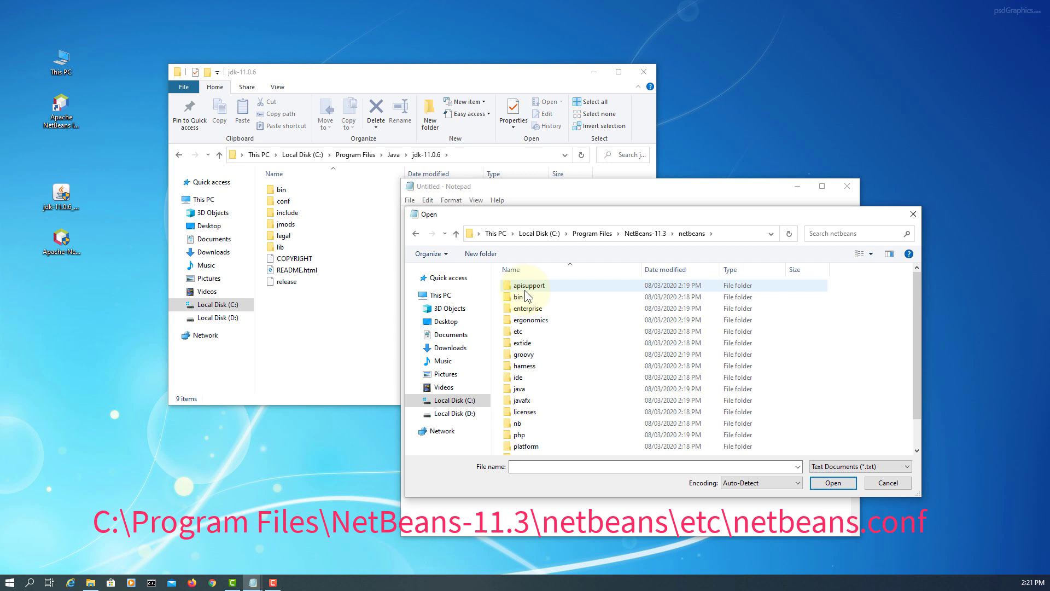
{"action": "double_click", "coordinate": [523, 331]}
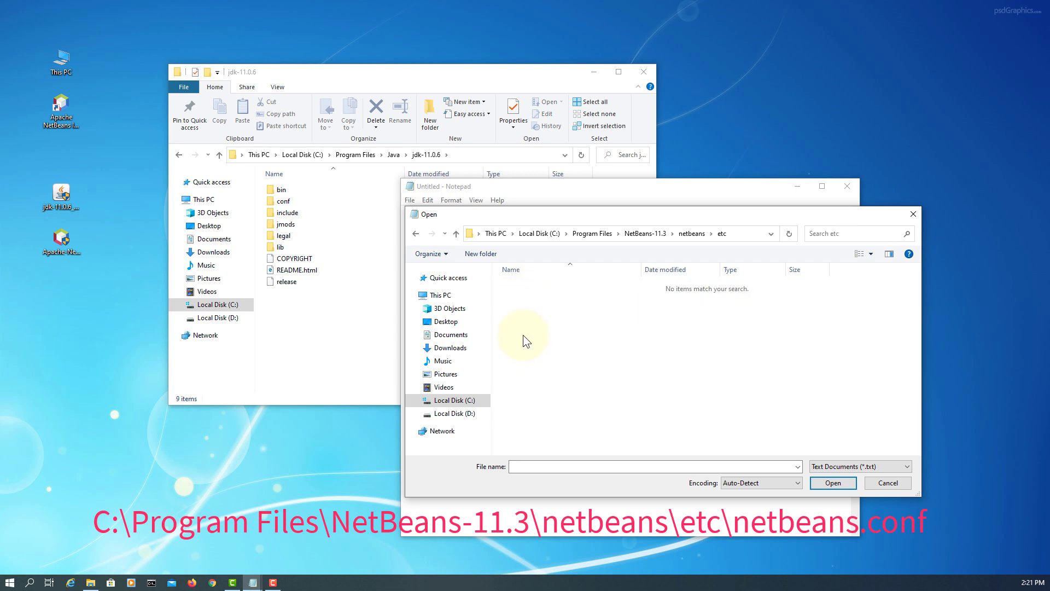
{"action": "left_click", "coordinate": [882, 462]}
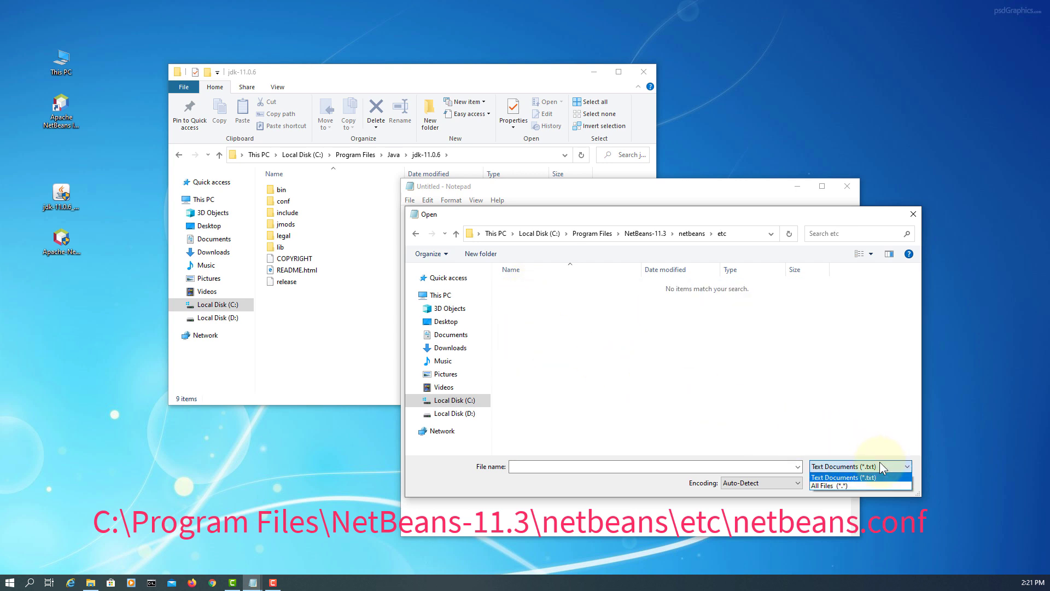
{"action": "left_click", "coordinate": [832, 485]}
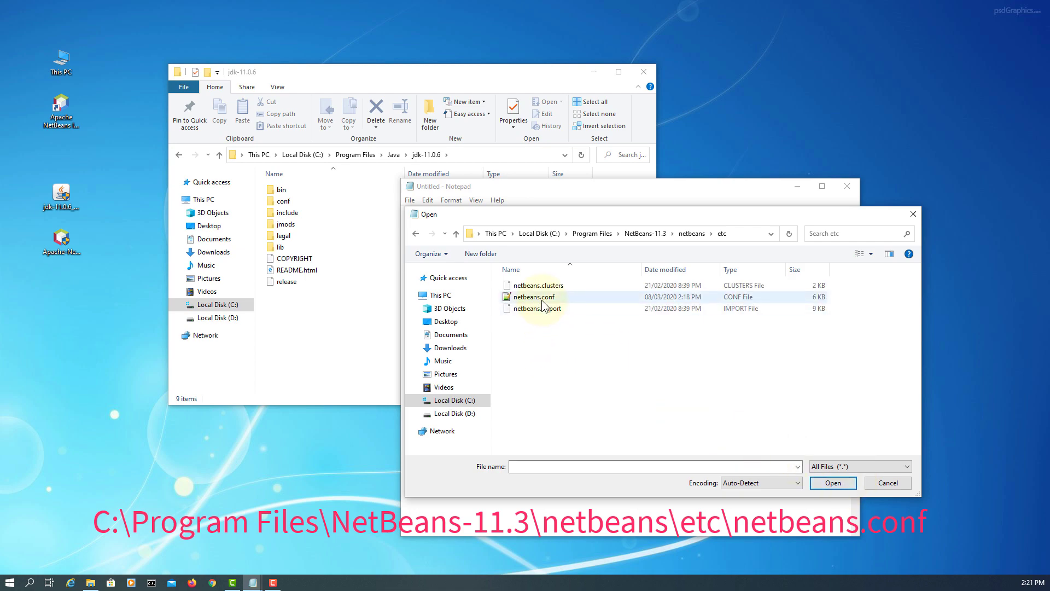
{"action": "left_click", "coordinate": [546, 300]}
{"action": "left_click", "coordinate": [831, 482]}
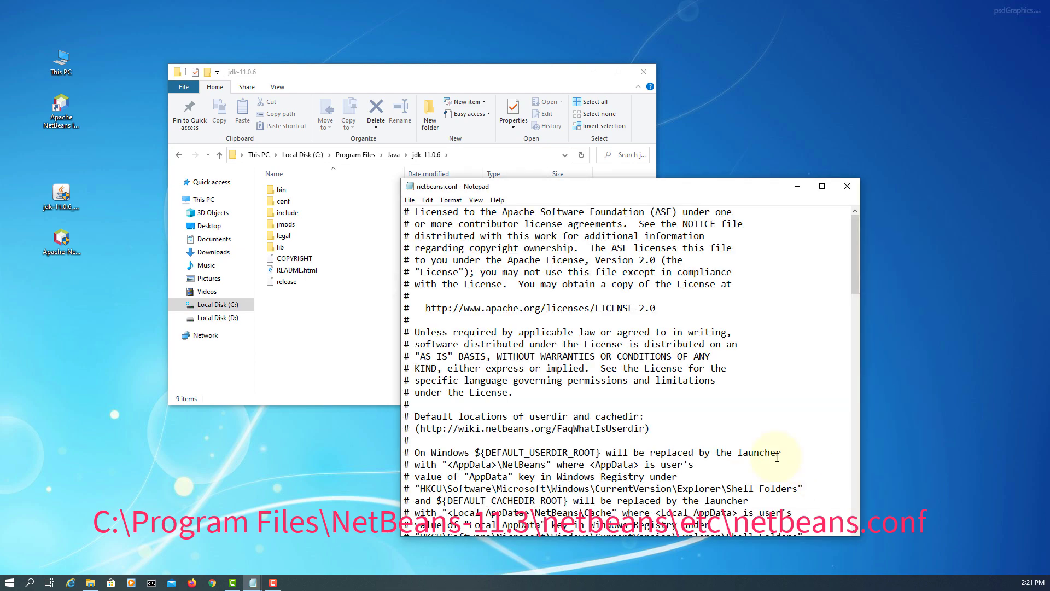
- Examine the netbeans_jdkhome setting under the default JDK location in netbeans.conf
{"action": "scroll", "coordinate": [590, 352], "scroll_direction": "down", "scroll_amount": 7}
{"action": "scroll", "coordinate": [590, 352], "scroll_direction": "down", "scroll_amount": 15}
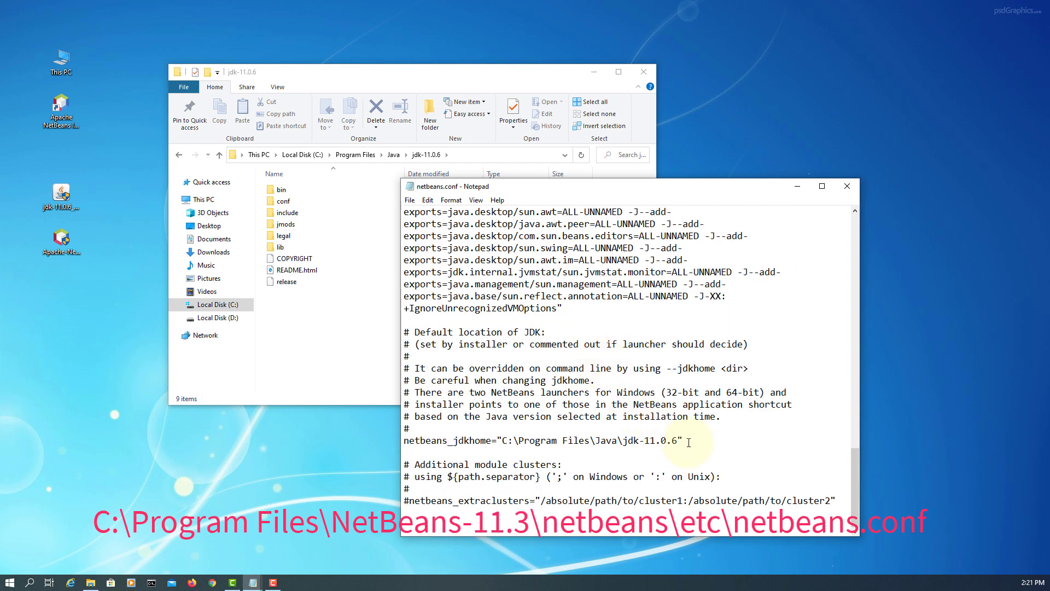
{"action": "left_click_drag", "start_coordinate": [689, 442], "coordinate": [340, 448]}
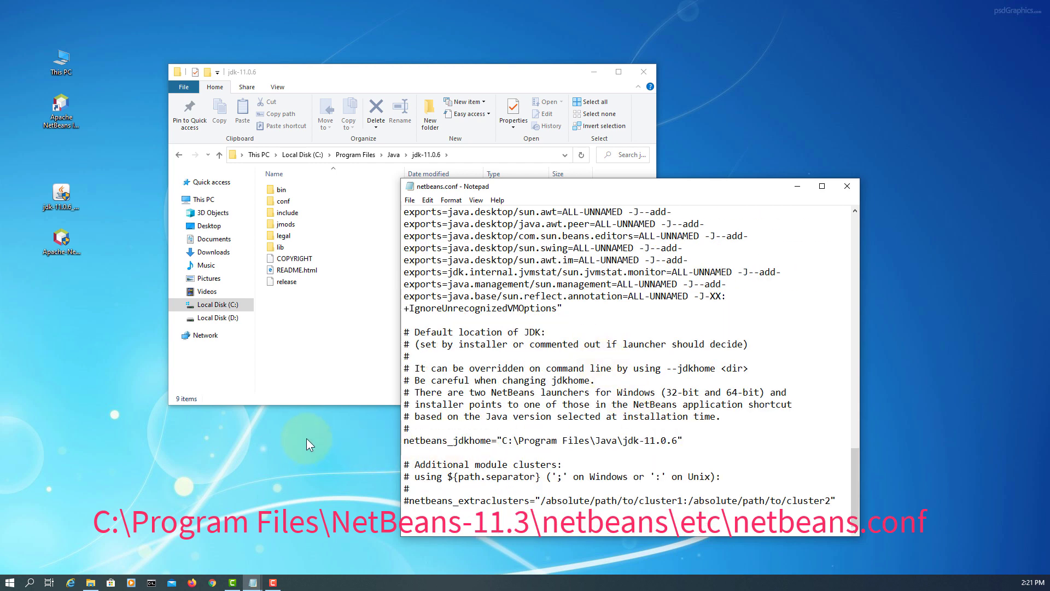
- Copy the jdk-11.0.6 folder path from File Explorer and paste it as the netbeans_jdkhome value in netbeans.conf
{"action": "left_click_drag", "start_coordinate": [690, 444], "coordinate": [405, 441]}
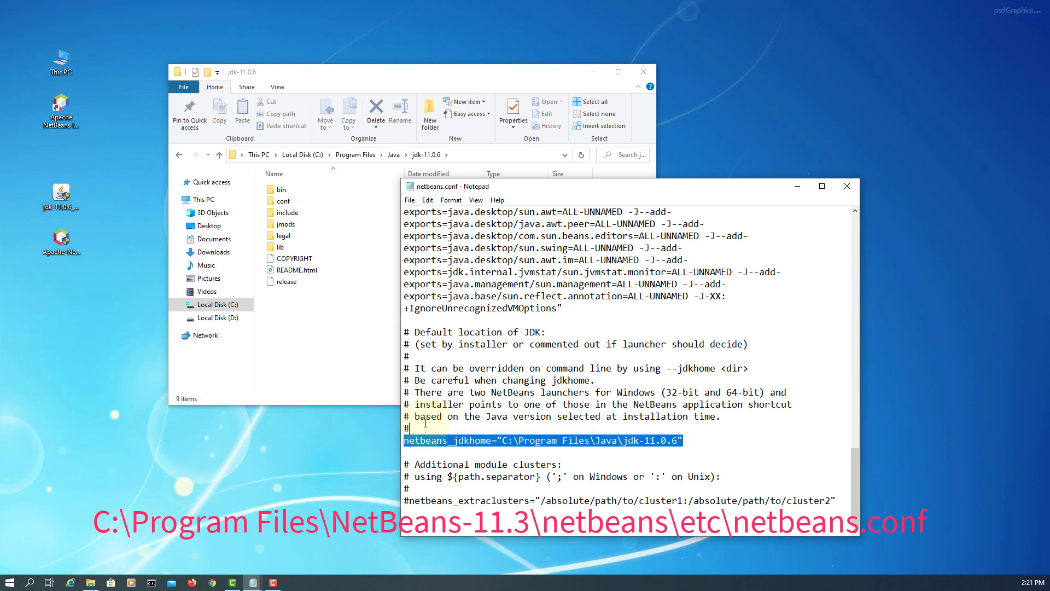
{"action": "left_click", "coordinate": [557, 440]}
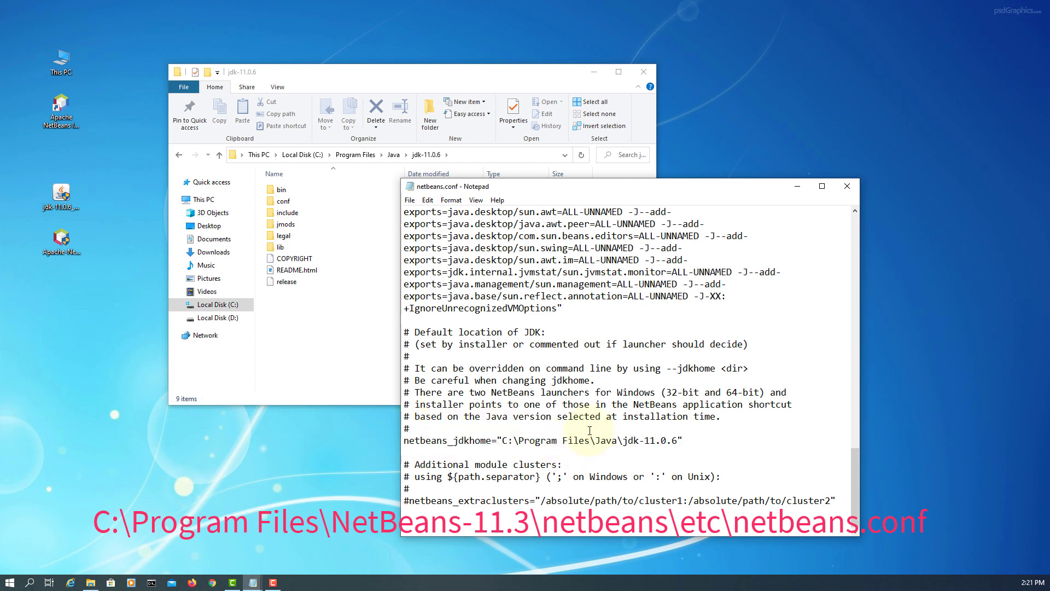
{"action": "left_click", "coordinate": [479, 154]}
{"action": "right_click", "coordinate": [304, 155]}
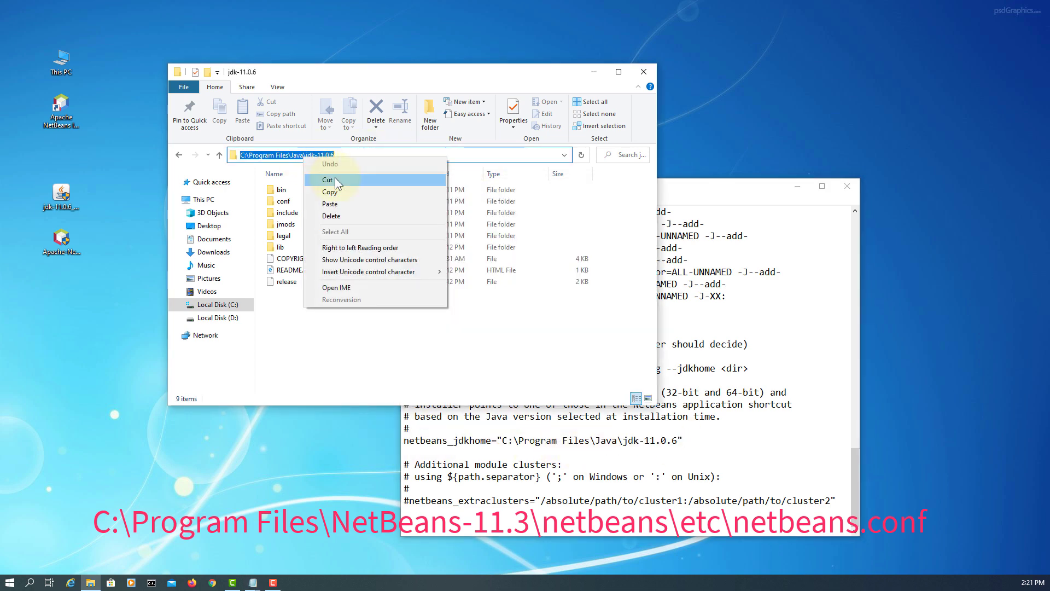
{"action": "left_click", "coordinate": [339, 195]}
{"action": "left_click_drag", "start_coordinate": [677, 439], "coordinate": [503, 441]}
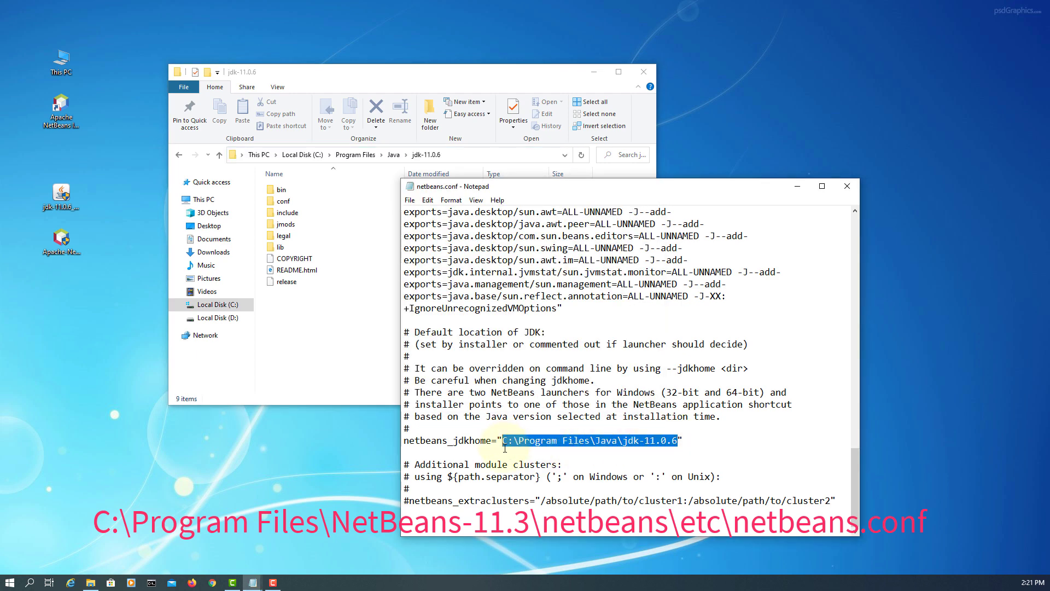
{"action": "right_click", "coordinate": [540, 440]}
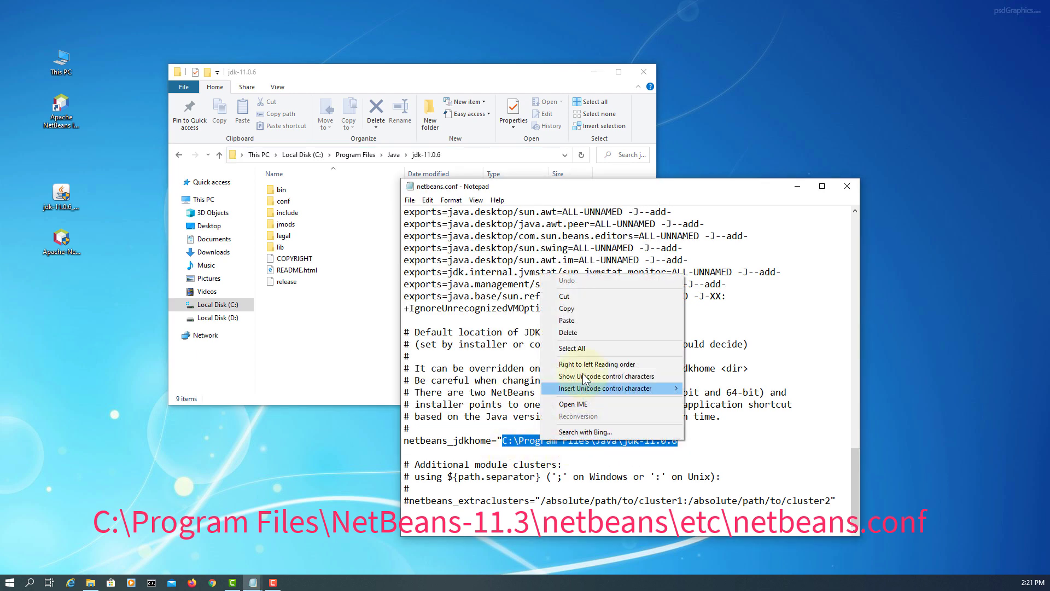
{"action": "left_click", "coordinate": [569, 321]}
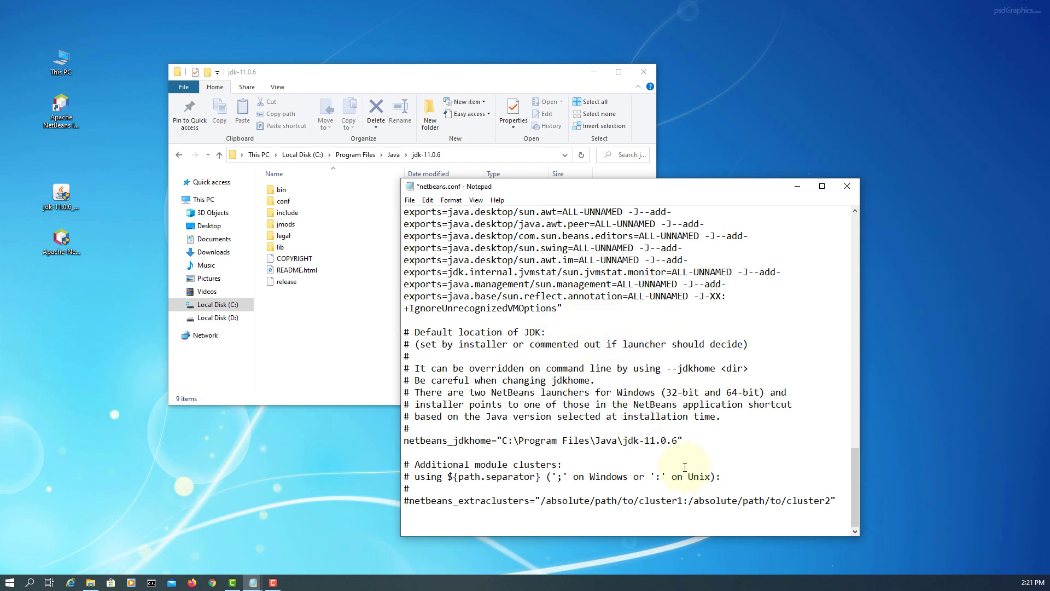
- Save netbeans.conf and close Notepad
{"action": "left_click", "coordinate": [409, 200]}
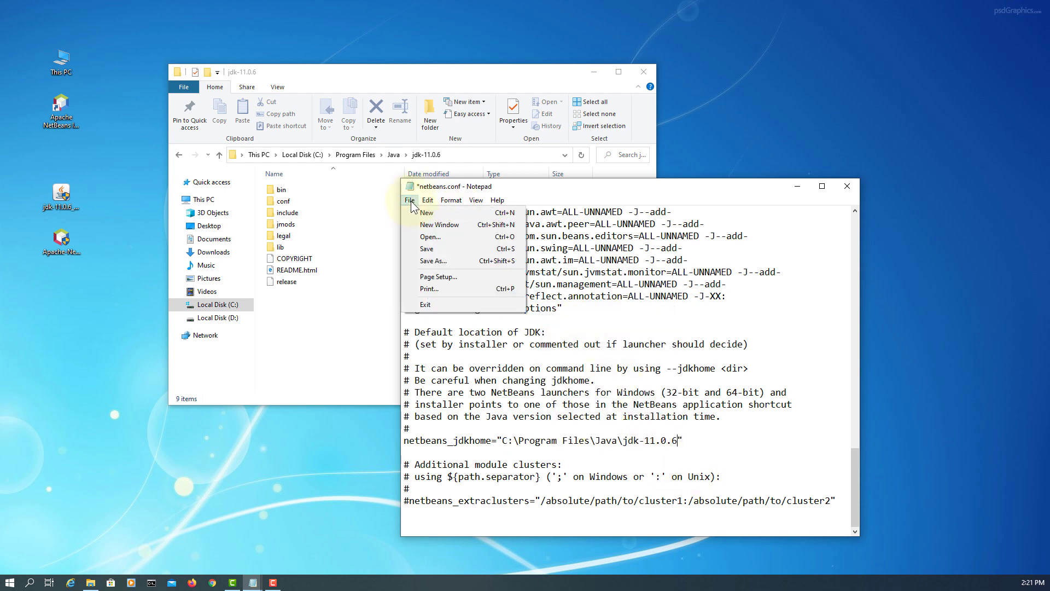
{"action": "left_click", "coordinate": [432, 249]}
{"action": "left_click", "coordinate": [846, 186]}
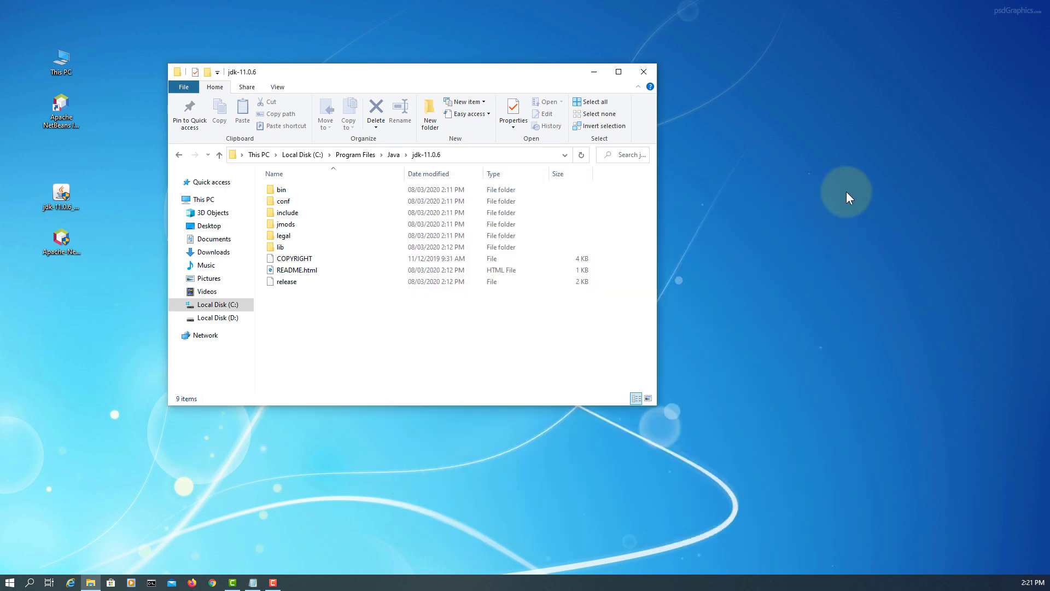
- Launch Apache NetBeans from the desktop and view the product and Java versions in its About information
{"action": "double_click", "coordinate": [67, 114]}
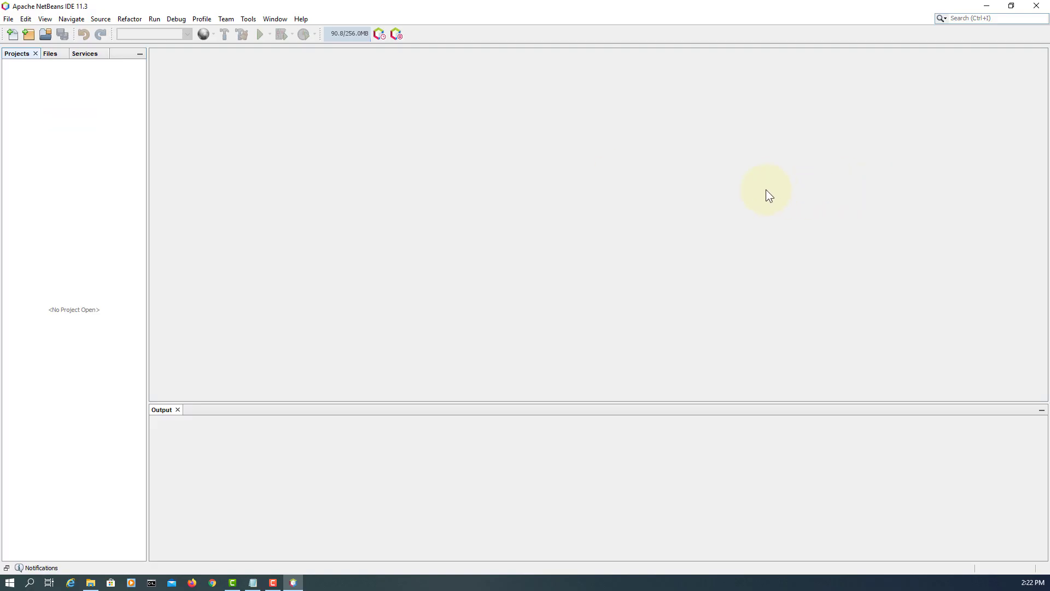
{"action": "left_click", "coordinate": [305, 20]}
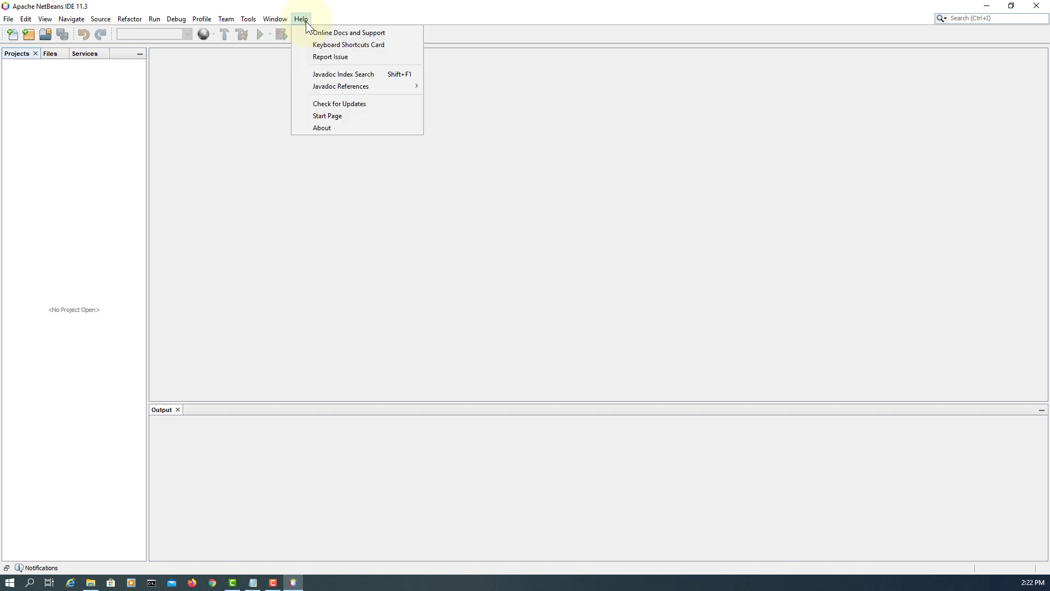
{"action": "left_click", "coordinate": [332, 130]}
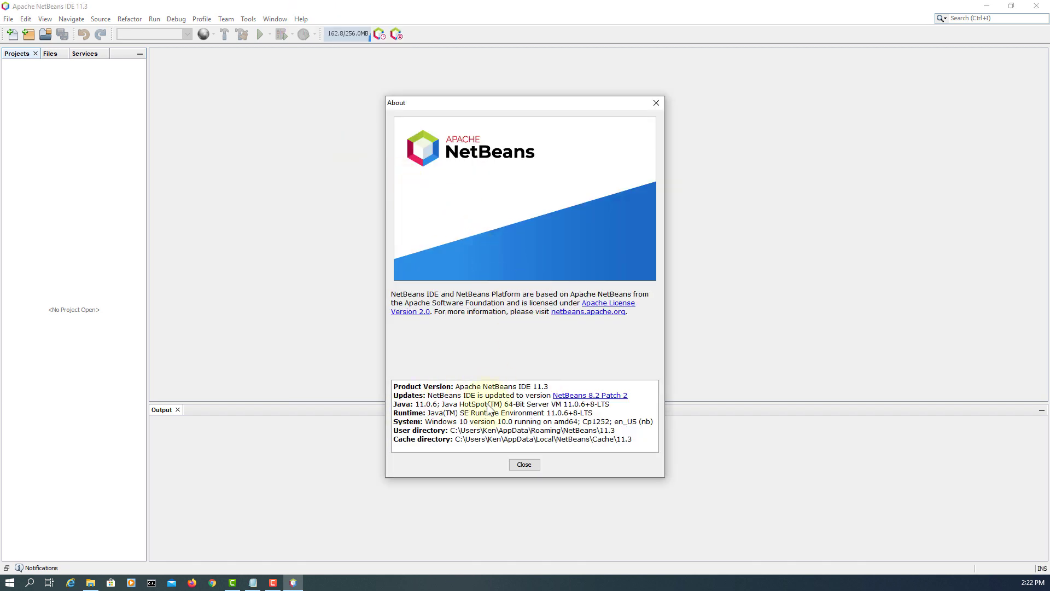
{"action": "left_click", "coordinate": [524, 464]}
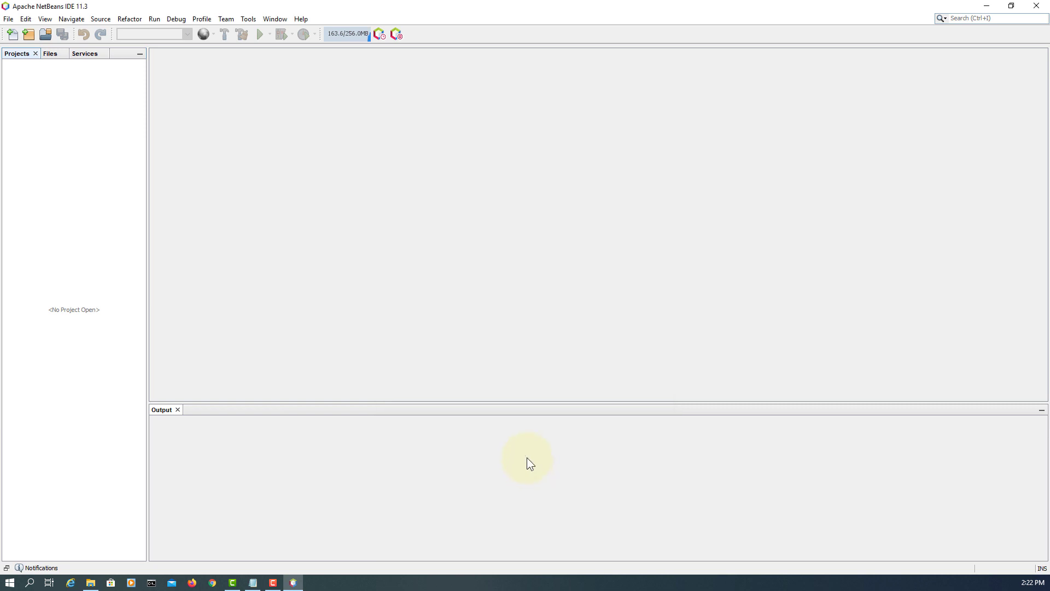
- Review the configured plugin update centers and check for plugin updates, closing the plugin manager at the end
{"action": "left_click", "coordinate": [294, 20]}
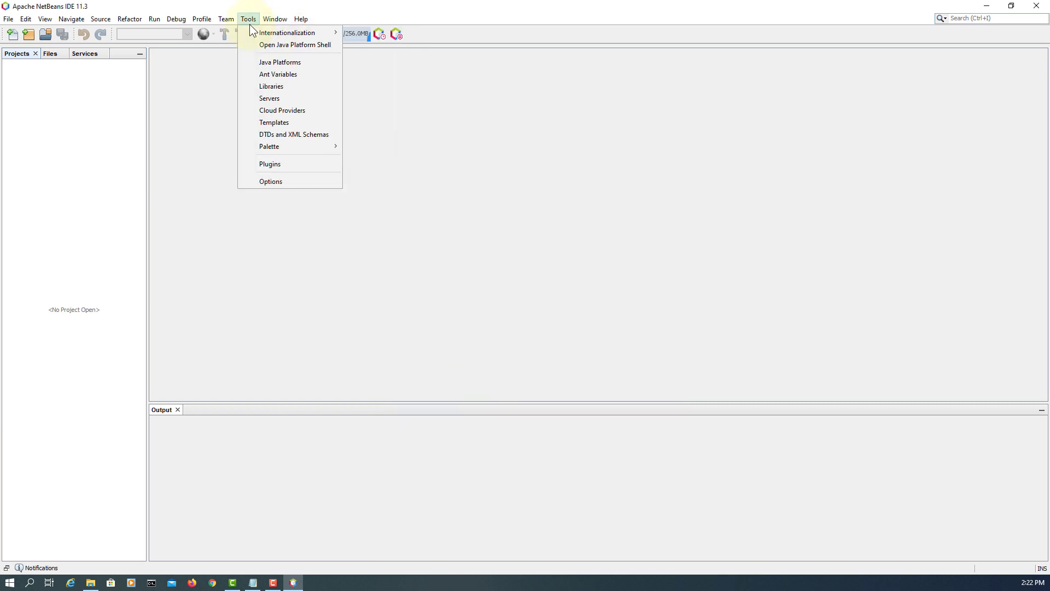
{"action": "left_click", "coordinate": [294, 163]}
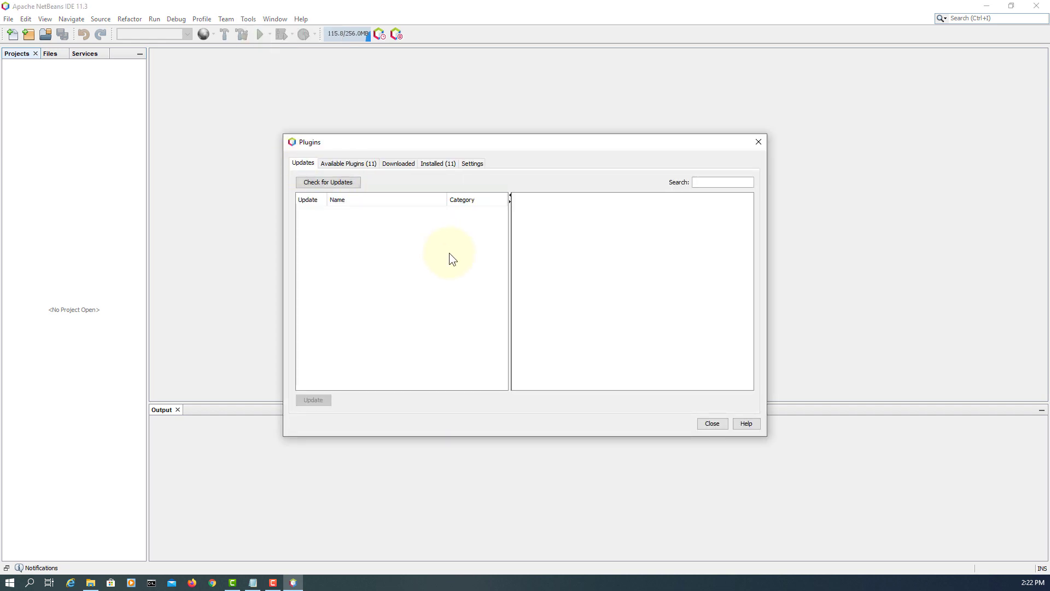
{"action": "left_click", "coordinate": [473, 163]}
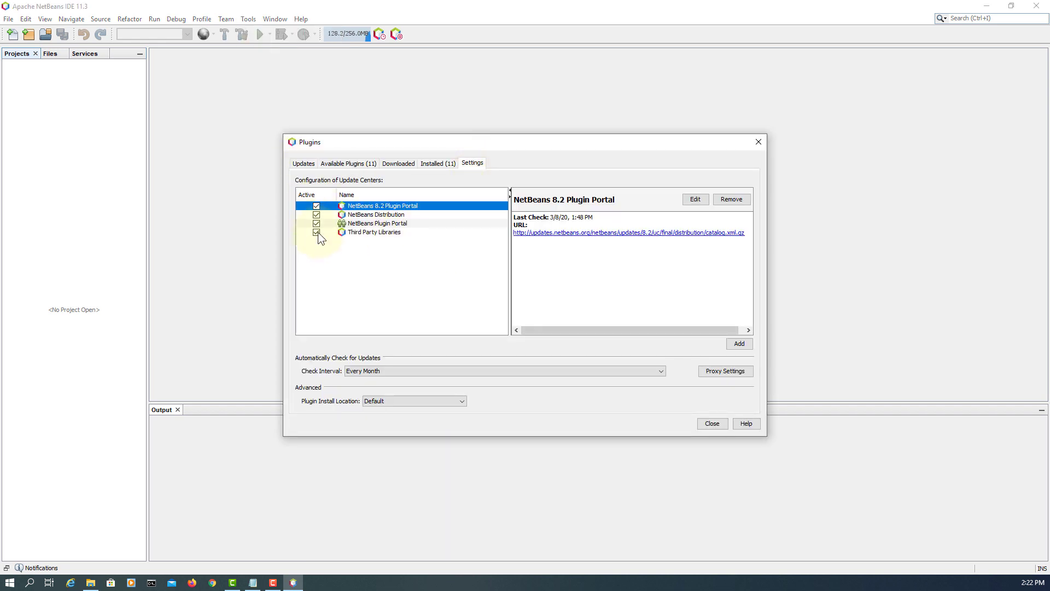
{"action": "left_click", "coordinate": [305, 164]}
{"action": "left_click", "coordinate": [314, 180]}
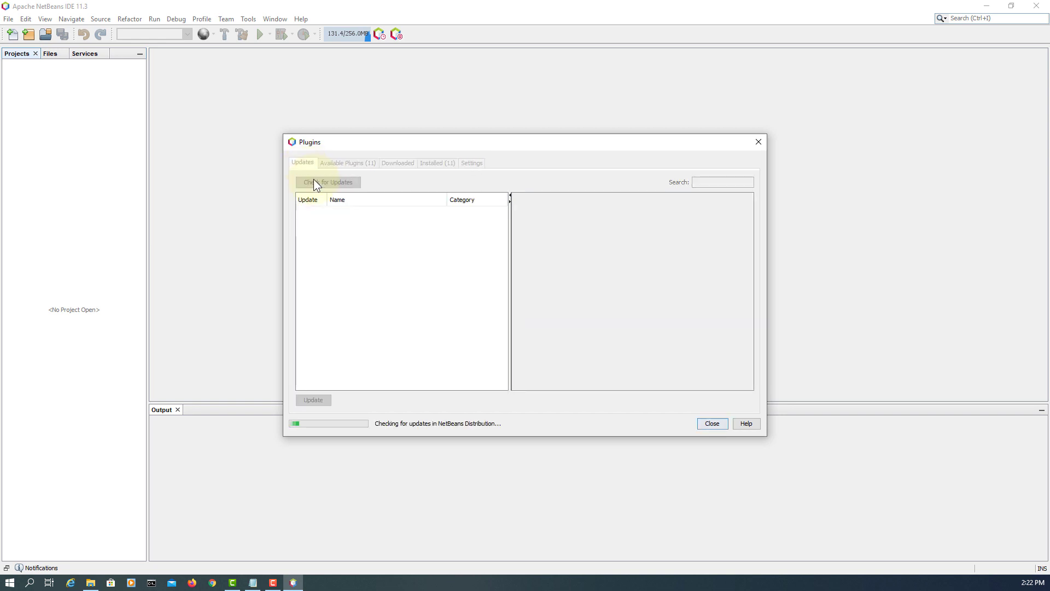
{"action": "left_click", "coordinate": [707, 424]}
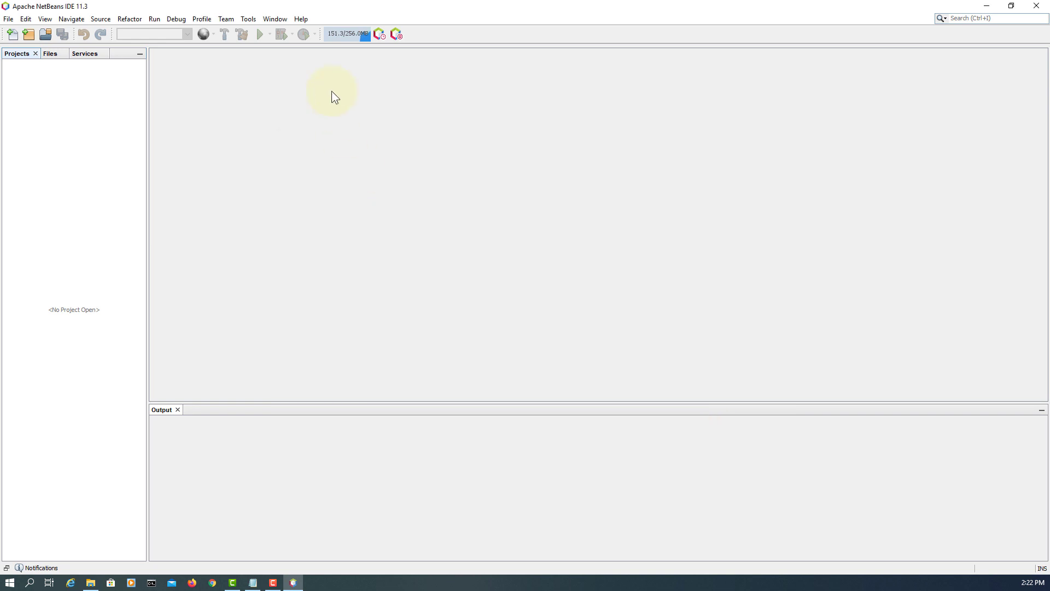
- View the font and size settings of the Default syntax category in the Fonts & Colors options
{"action": "left_click", "coordinate": [253, 20]}
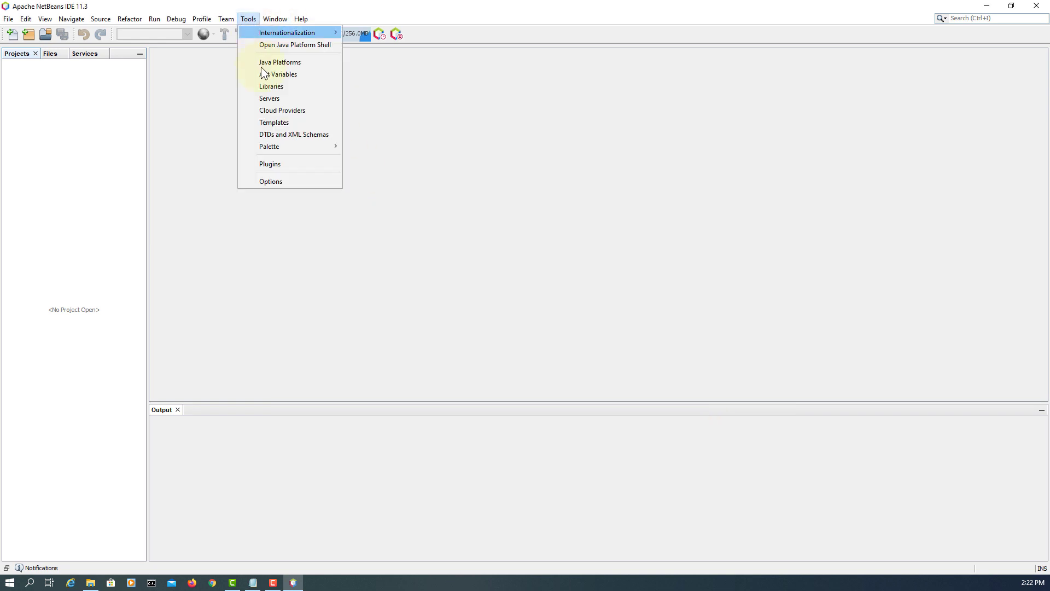
{"action": "left_click", "coordinate": [274, 181]}
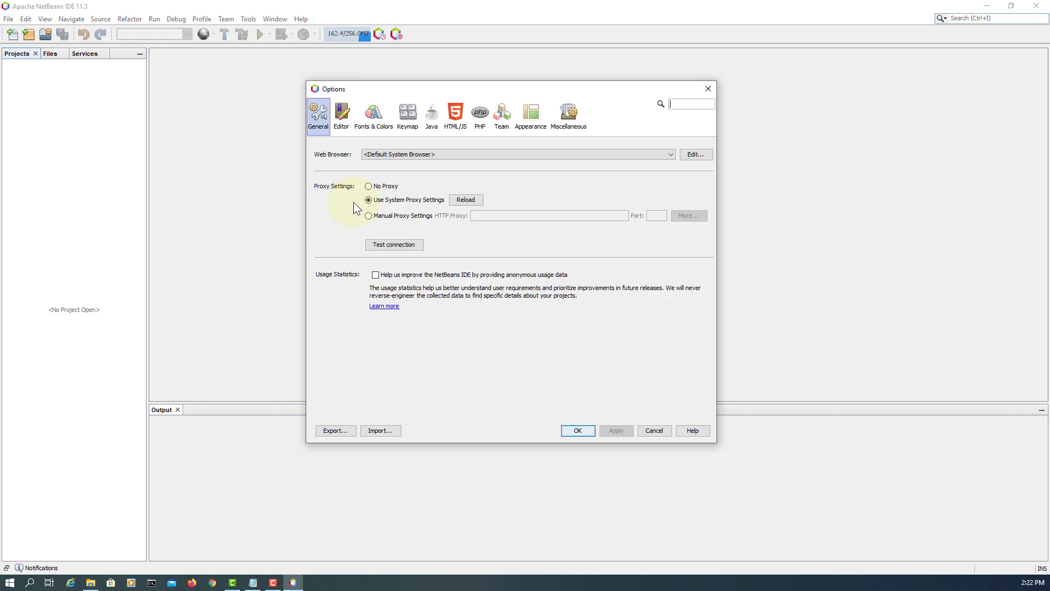
{"action": "left_click", "coordinate": [374, 115]}
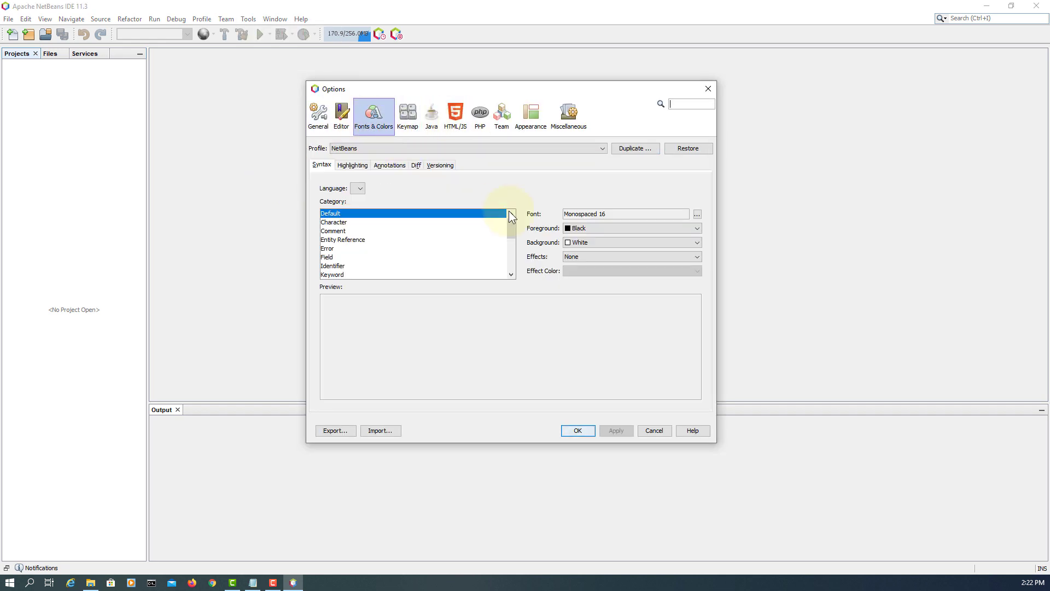
{"action": "left_click", "coordinate": [697, 213]}
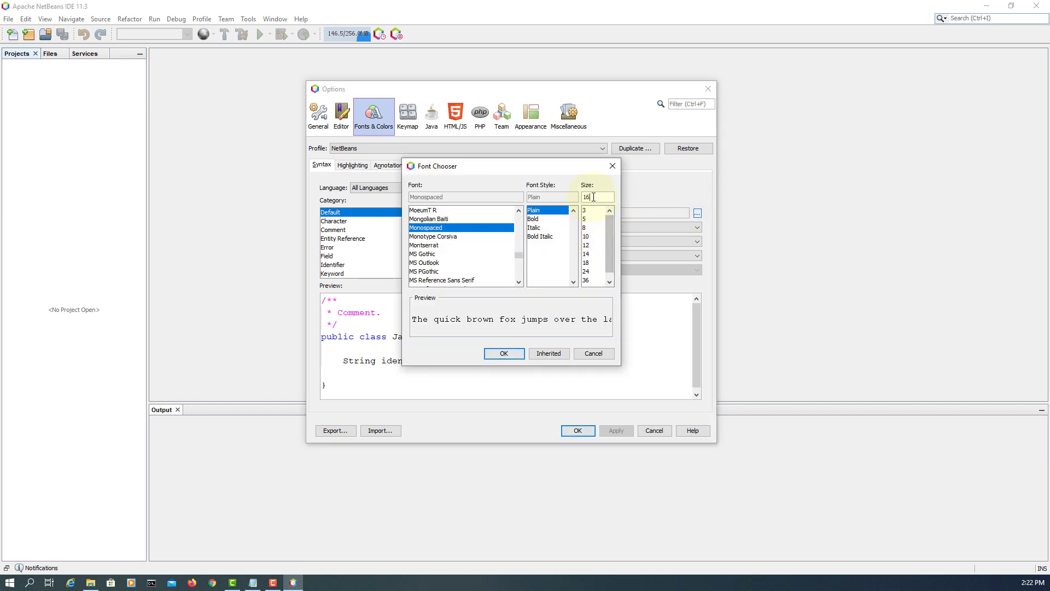
{"action": "left_click", "coordinate": [593, 353]}
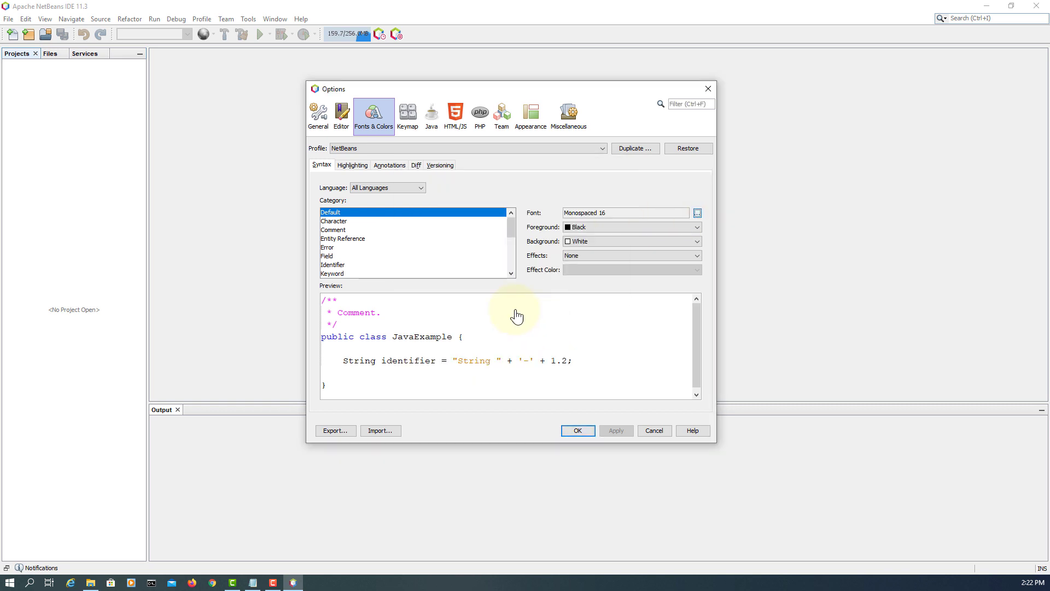
- View the foreground color choices for the Comment syntax category and close the options
{"action": "left_click", "coordinate": [354, 229]}
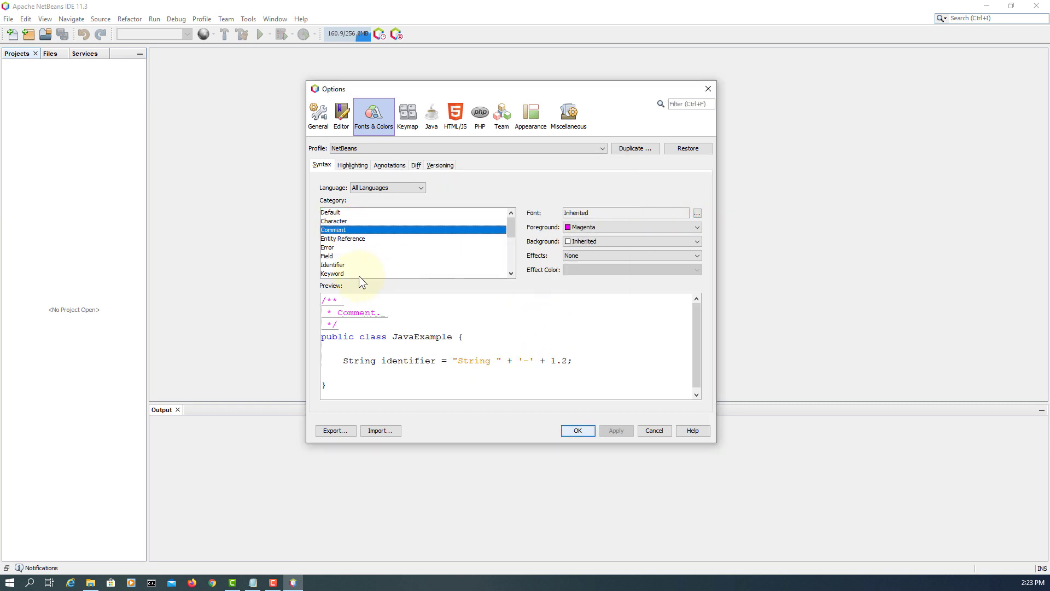
{"action": "left_click", "coordinate": [697, 227]}
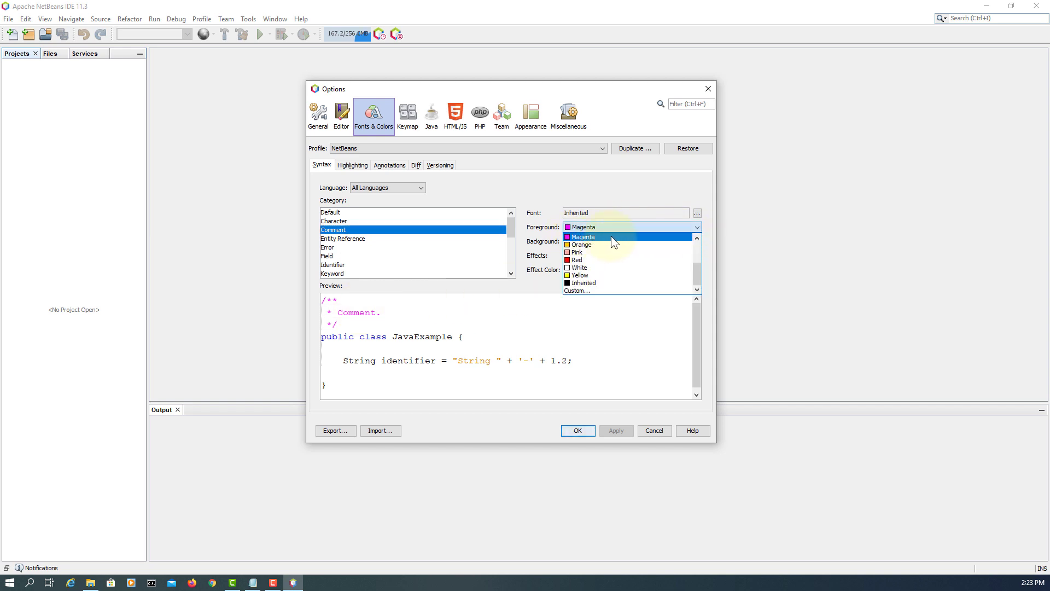
{"action": "left_click", "coordinate": [651, 185]}
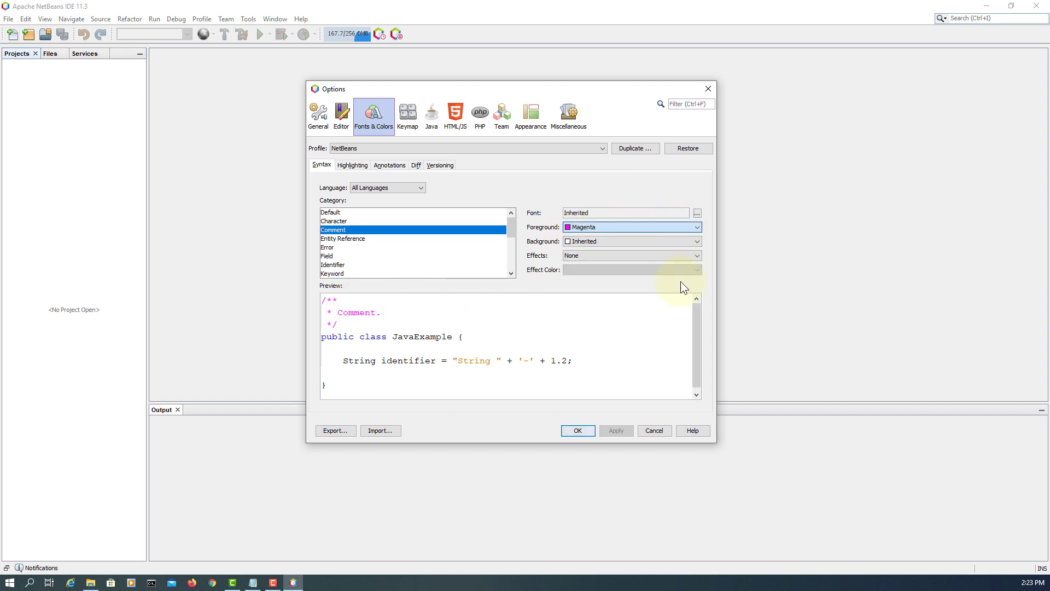
{"action": "left_click", "coordinate": [578, 431]}
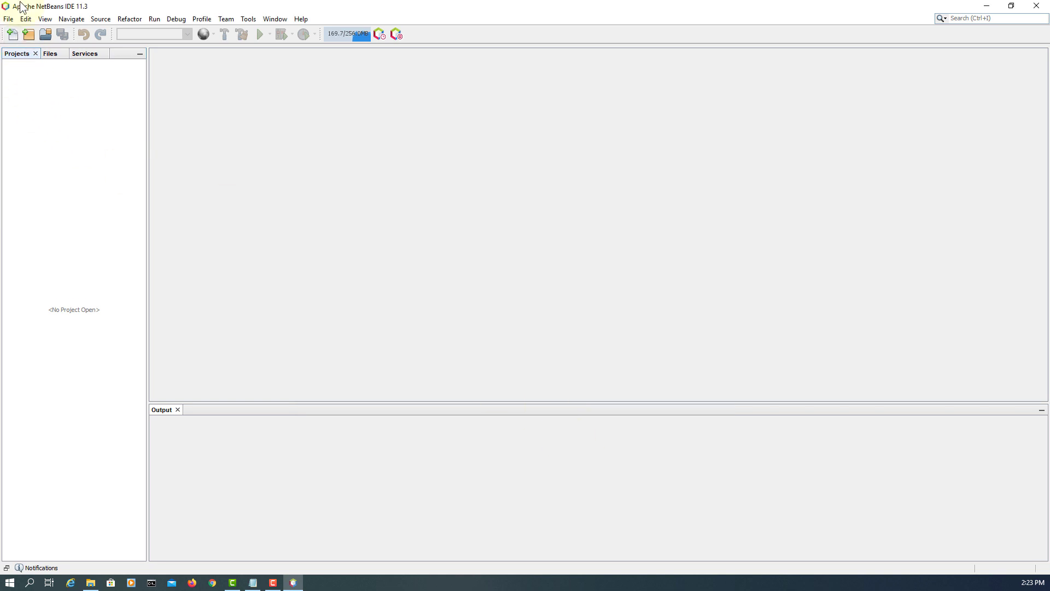
- Create a Java with Ant Java Application project with the default name JavaApplication75, default location and a main class
{"action": "left_click", "coordinate": [8, 19]}
{"action": "left_click", "coordinate": [32, 32]}
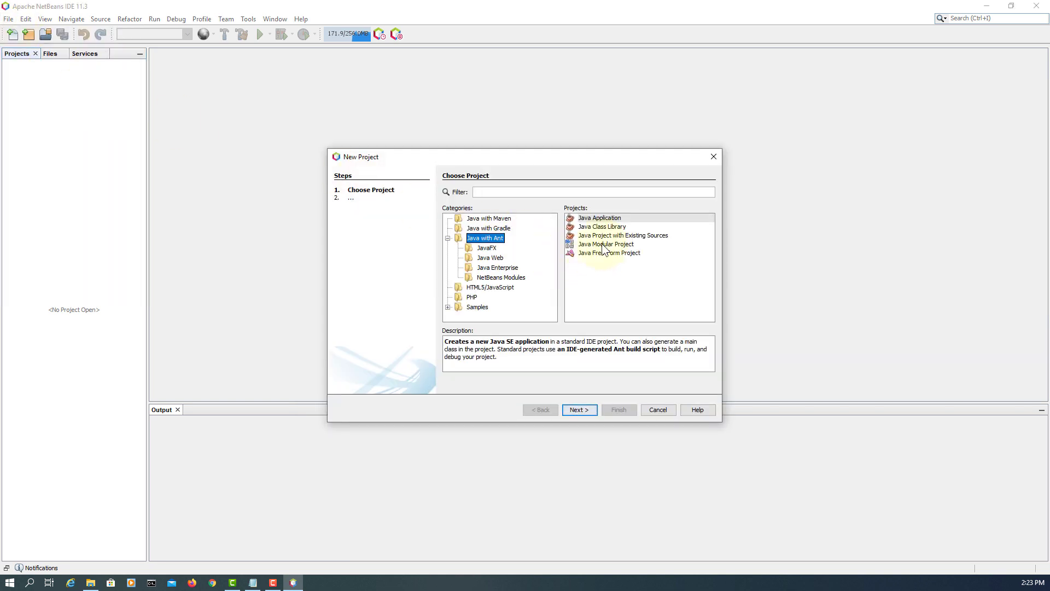
{"action": "left_click", "coordinate": [589, 409]}
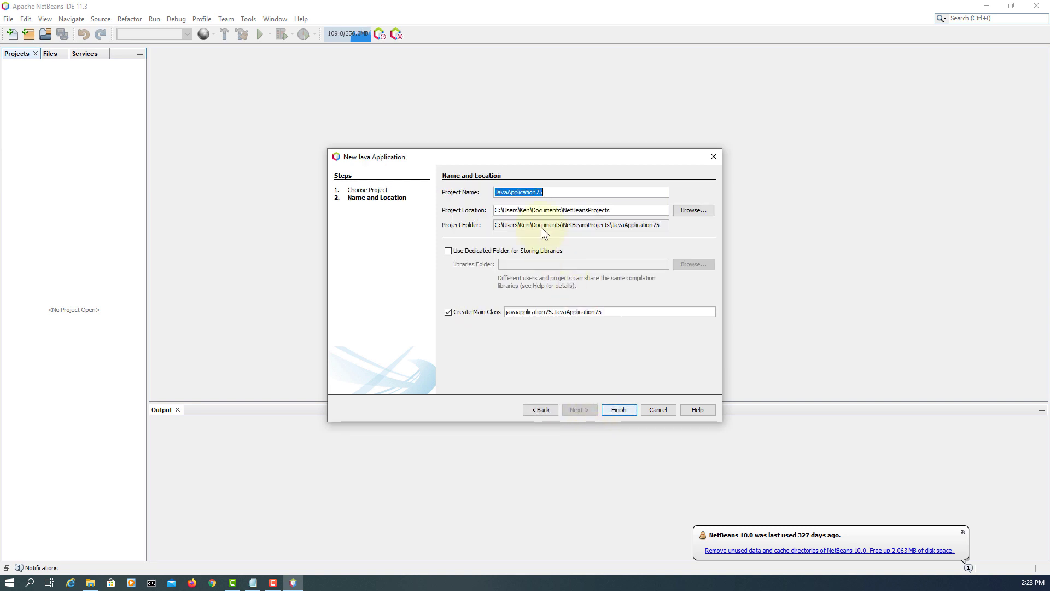
{"action": "left_click", "coordinate": [621, 411]}
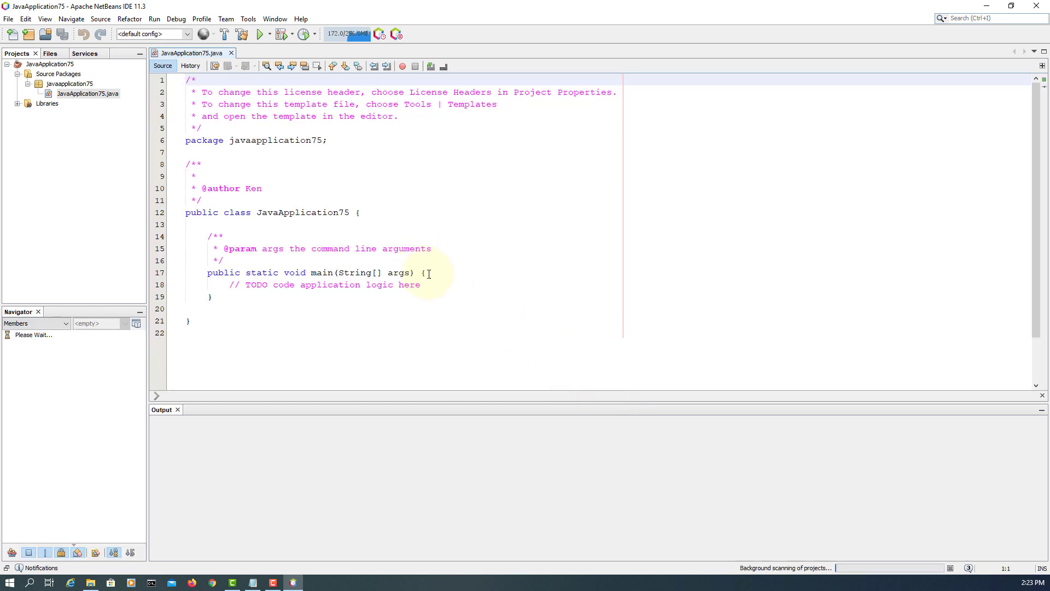
- Add the statement System.out.print("Hello World!"); below the TODO comment in the main method
{"action": "left_click", "coordinate": [450, 289]}
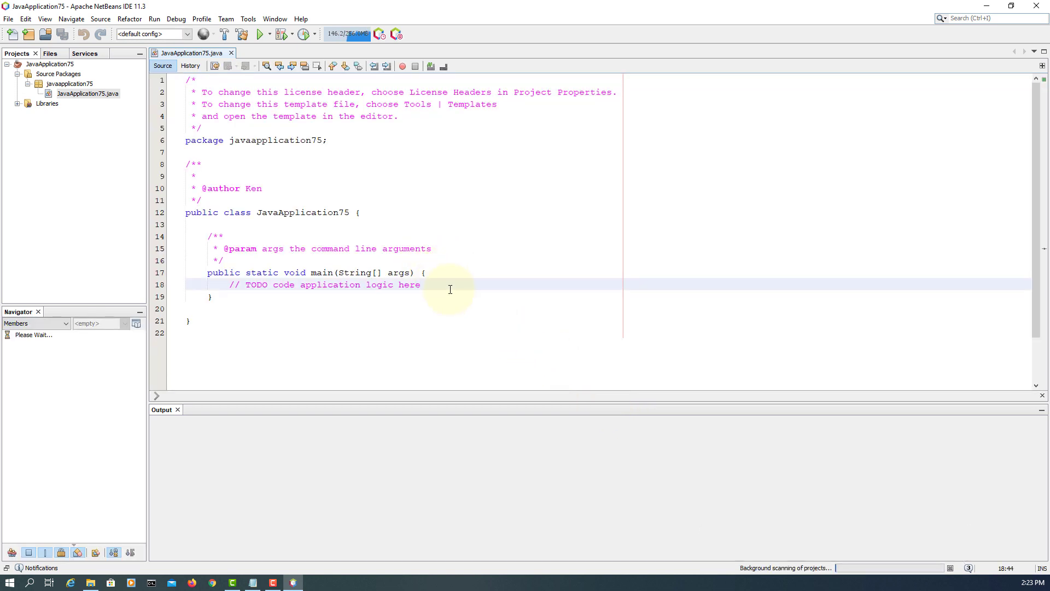
{"action": "key", "text": "Return"}
{"action": "type", "text": "System.out"}
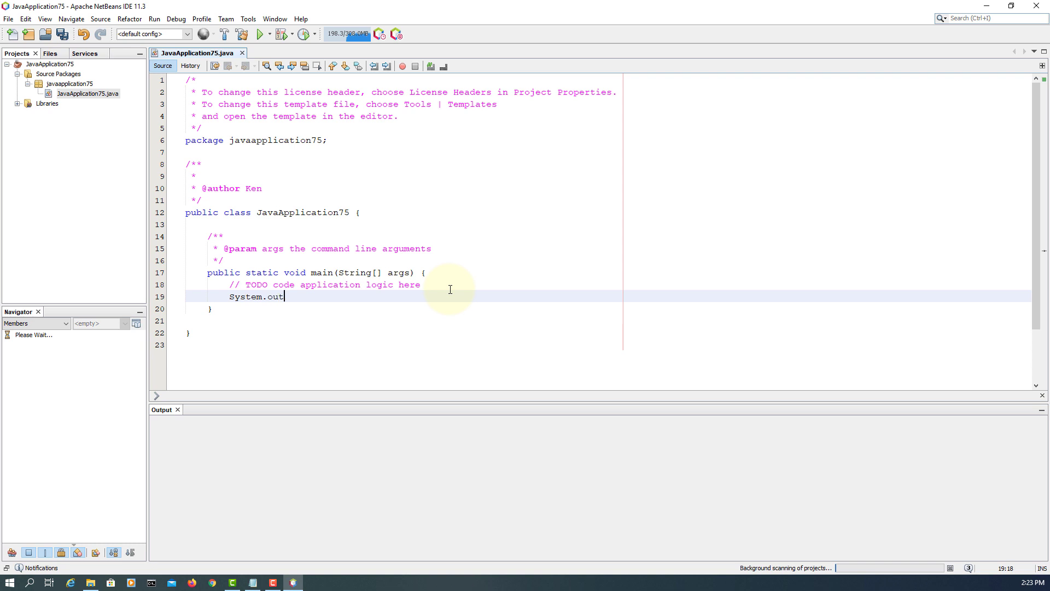
{"action": "type", "text": ".prit"}
{"action": "type", "text": "t(\"Hello World\"!"}
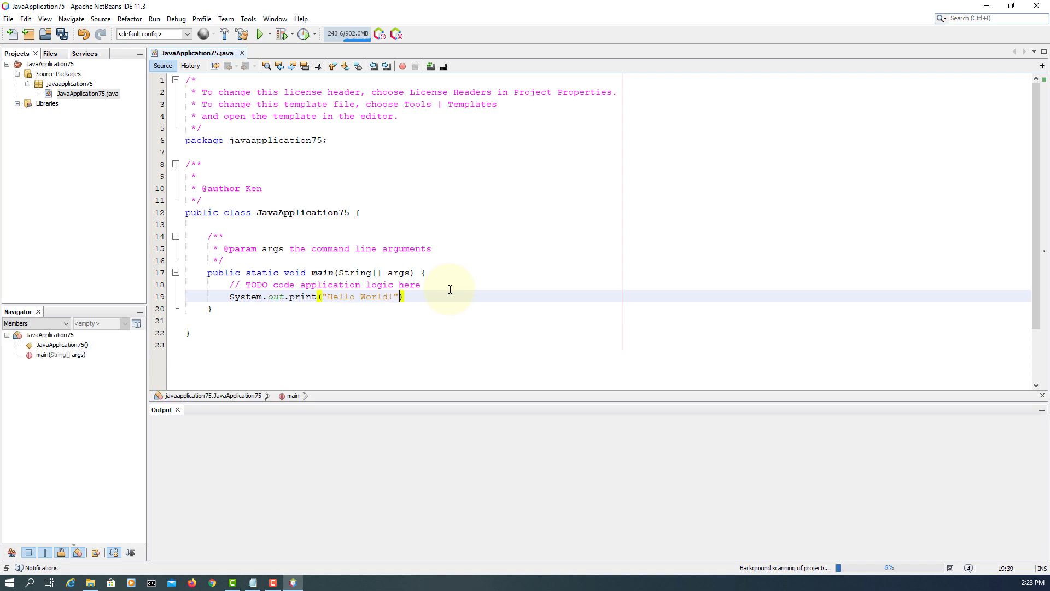
{"action": "key", "text": "End"}
{"action": "type", "text": ";"}
- Compile and run JavaApplication75.java, checking the text it prints in the output
{"action": "right_click", "coordinate": [102, 92]}
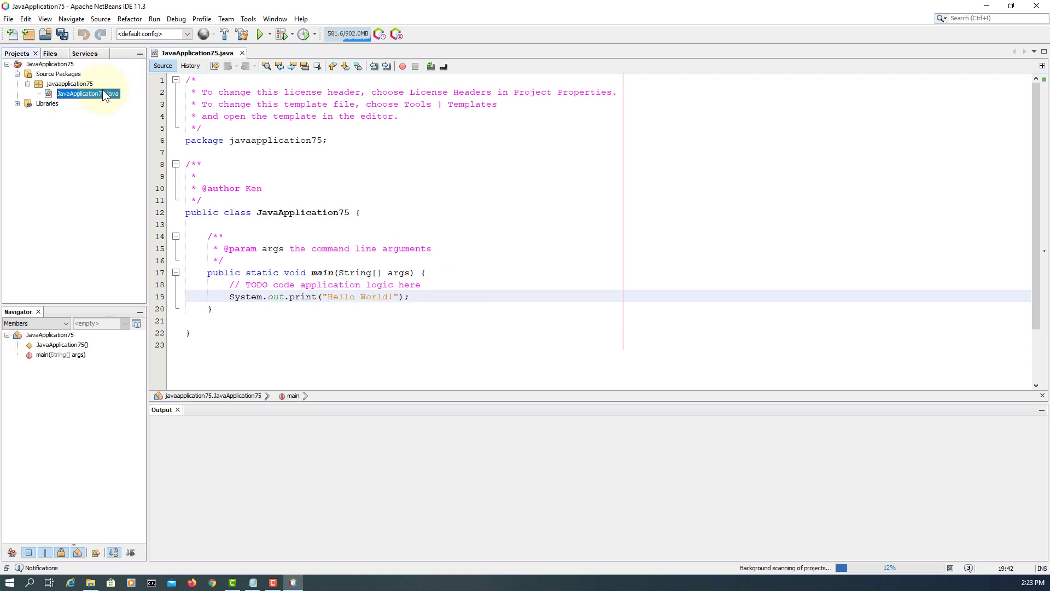
{"action": "left_click", "coordinate": [163, 149]}
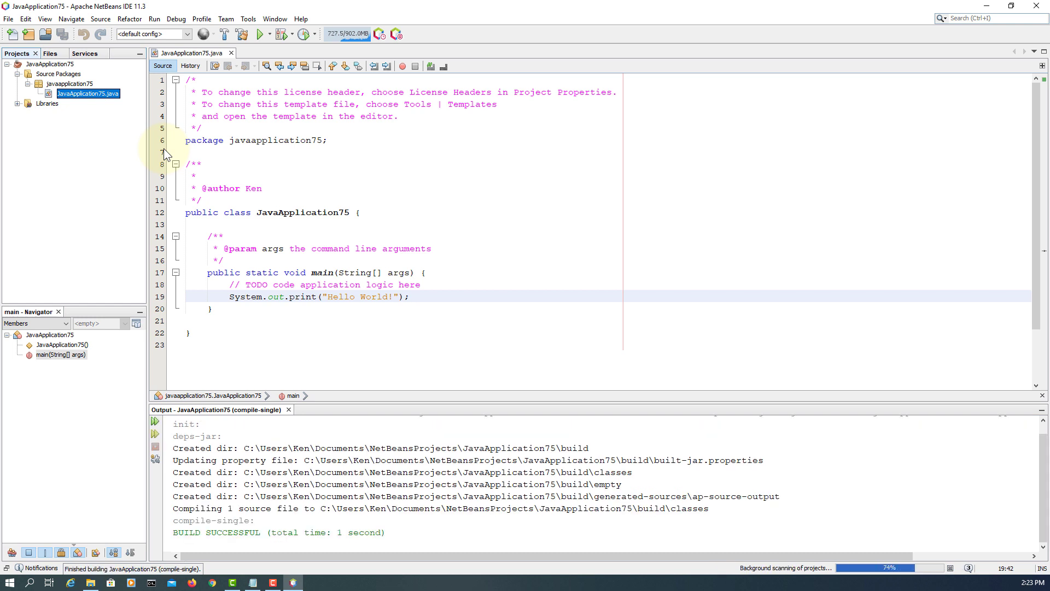
{"action": "right_click", "coordinate": [115, 98]}
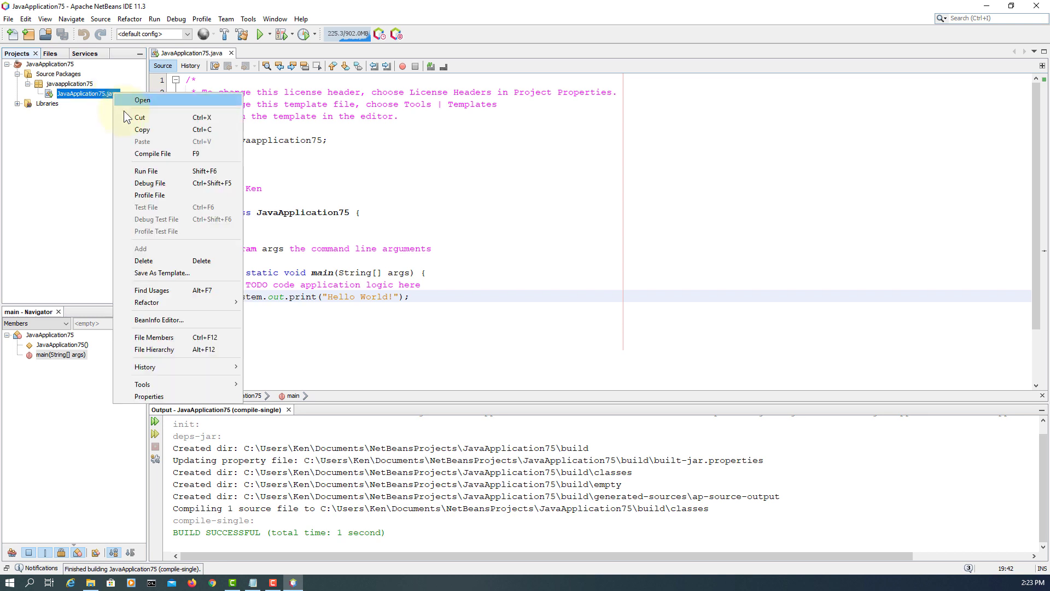
{"action": "left_click", "coordinate": [158, 174]}
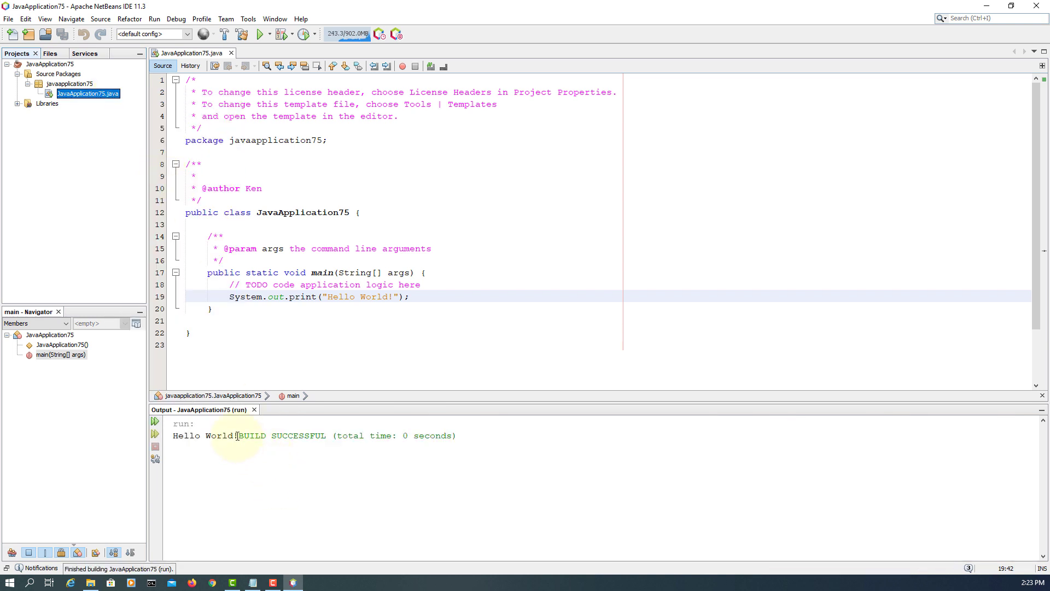
{"action": "left_click_drag", "start_coordinate": [236, 435], "coordinate": [161, 439]}
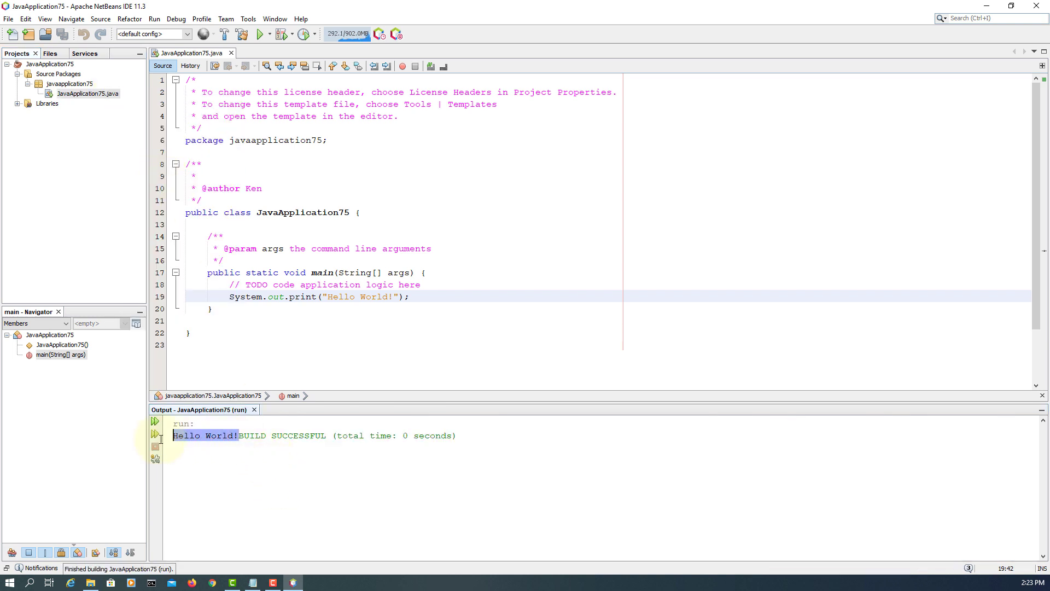
{"action": "left_click", "coordinate": [374, 329]}
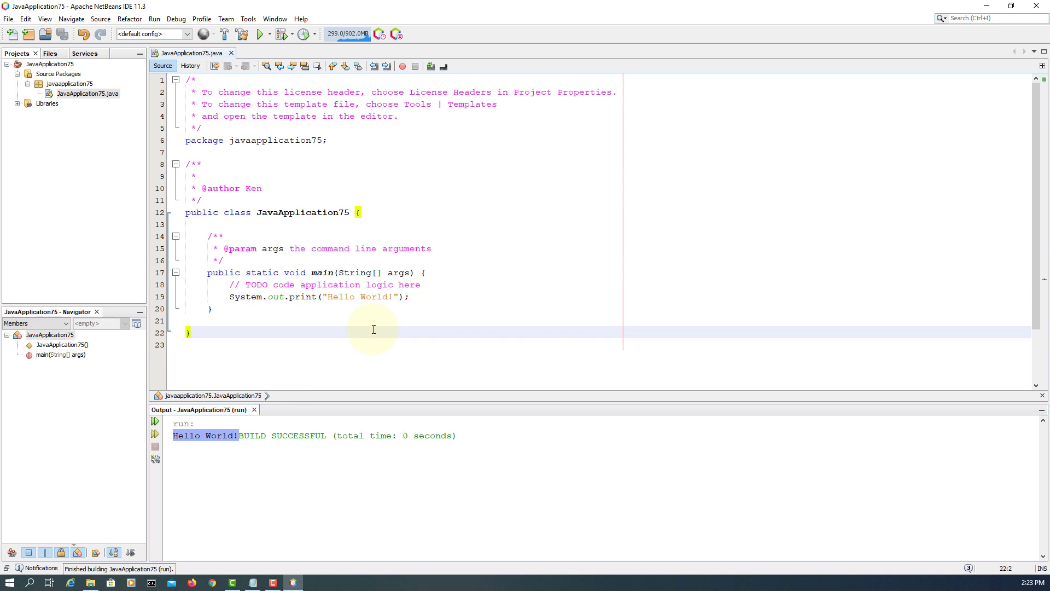